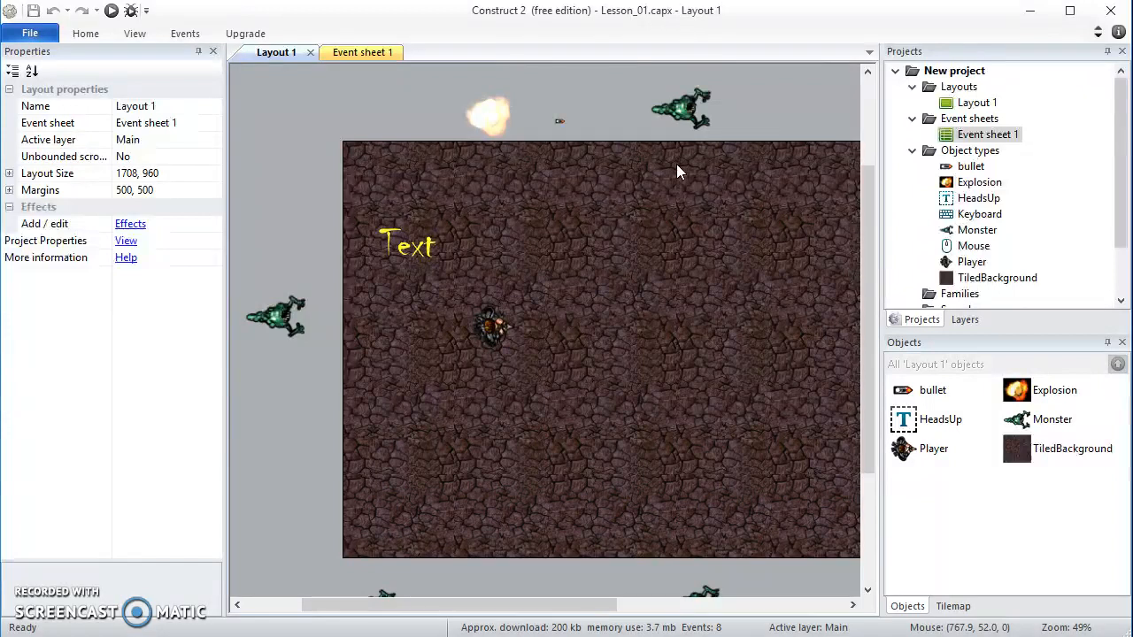
In Event sheet 1, add a Move at angle action for Monster to the bullet's collision-with-Monster event
{"action": "left_click", "coordinate": [339, 57]}
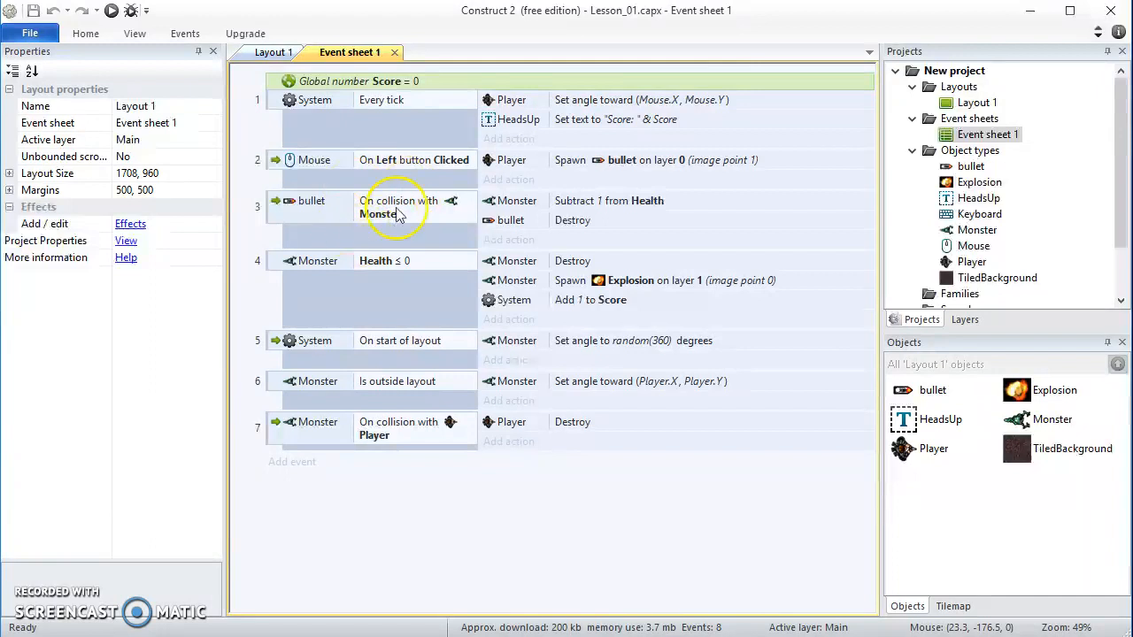
{"action": "left_click", "coordinate": [508, 240]}
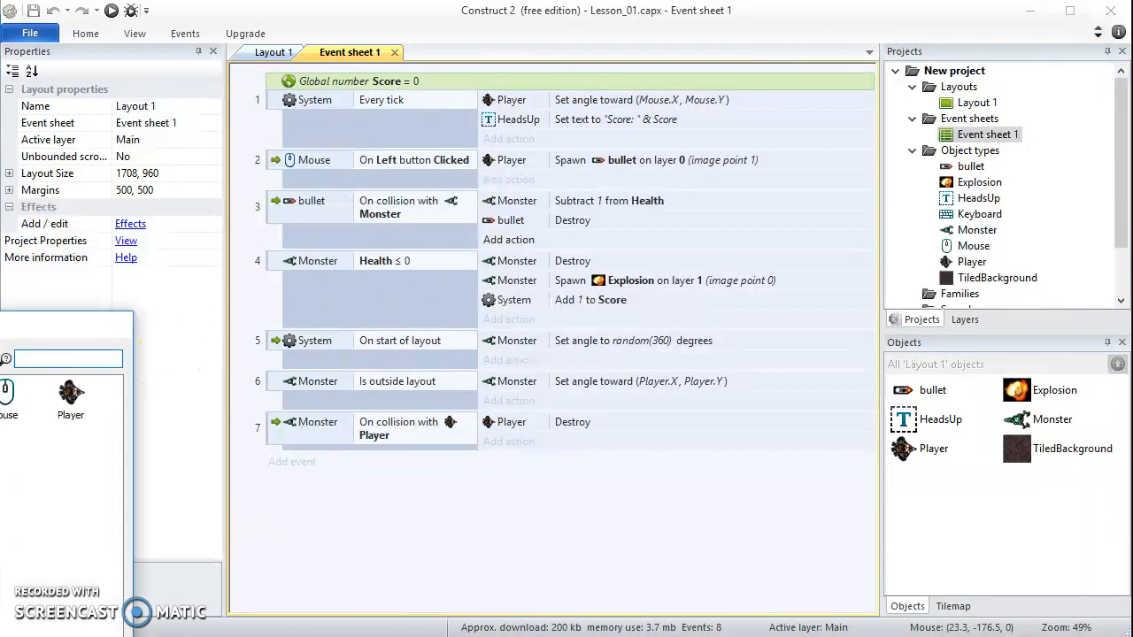
{"action": "left_click_drag", "start_coordinate": [0, 330], "coordinate": [910, 121]}
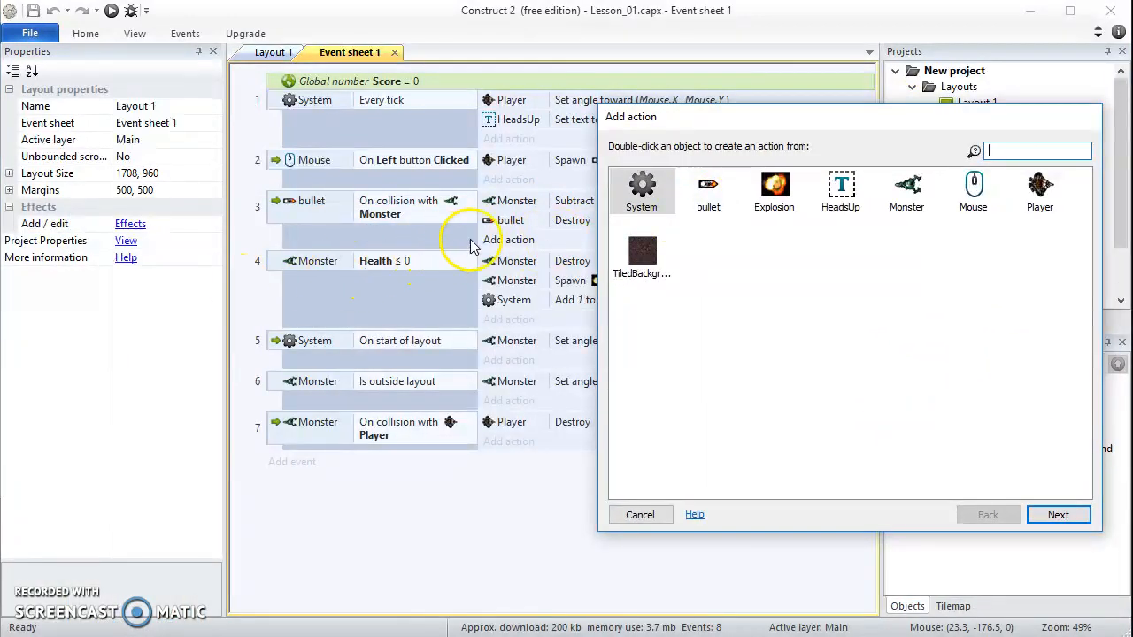
{"action": "double_click", "coordinate": [907, 190]}
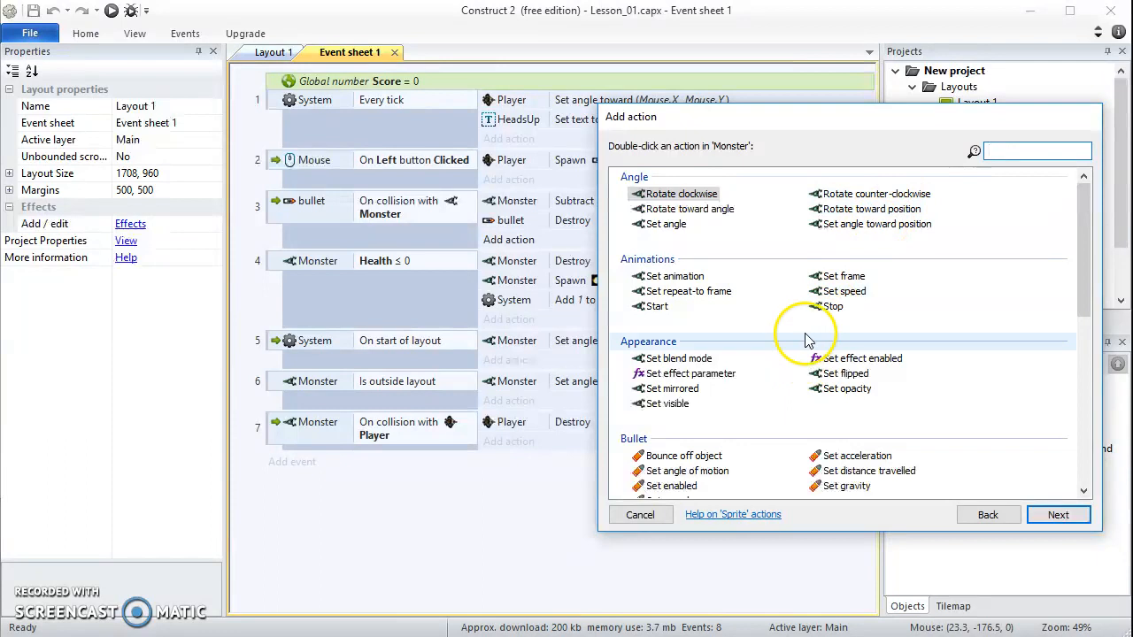
{"action": "scroll", "coordinate": [748, 332], "scroll_direction": "down", "scroll_amount": 3}
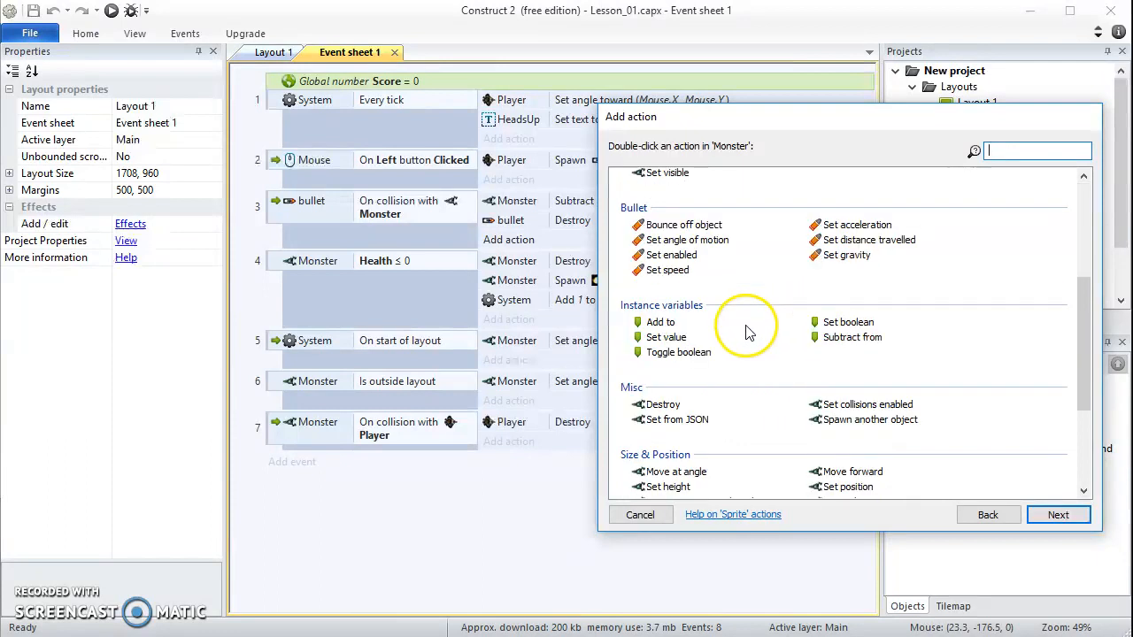
{"action": "scroll", "coordinate": [748, 331], "scroll_direction": "down", "scroll_amount": 3}
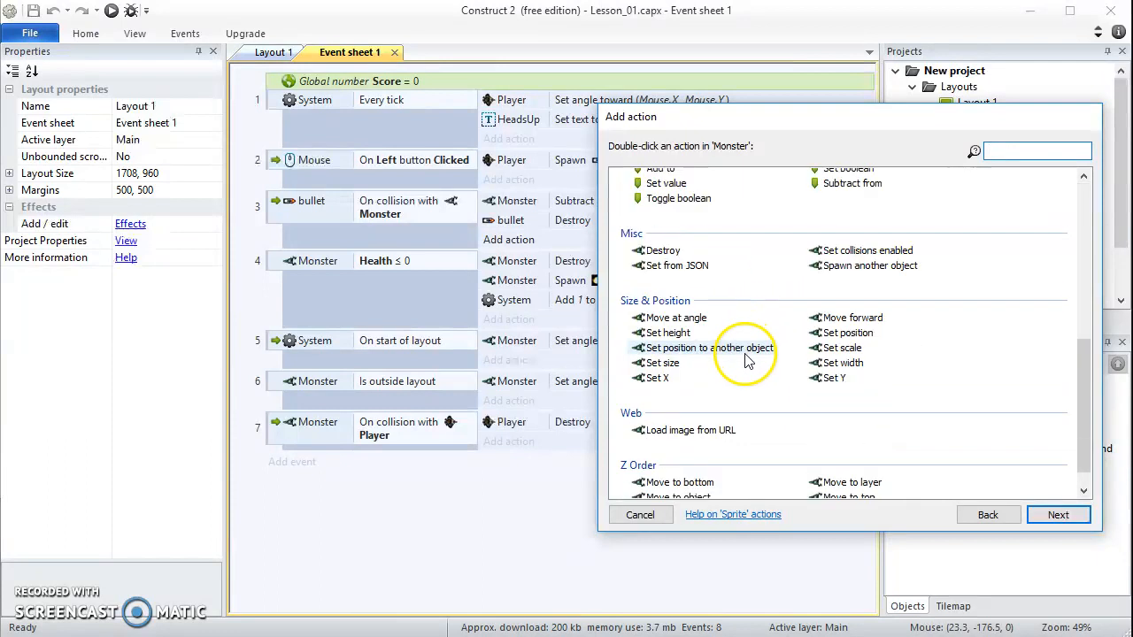
{"action": "double_click", "coordinate": [675, 318]}
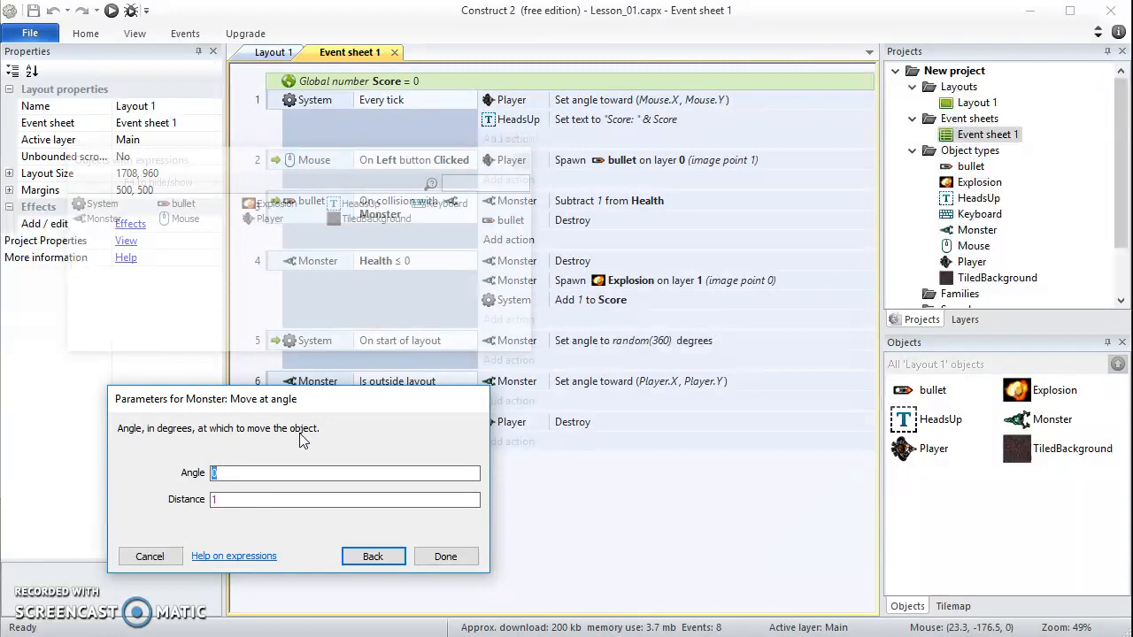
Set the Move at angle action's angle to bullet.Angle and its distance to 40 pixels
{"action": "type", "text": "bu"}
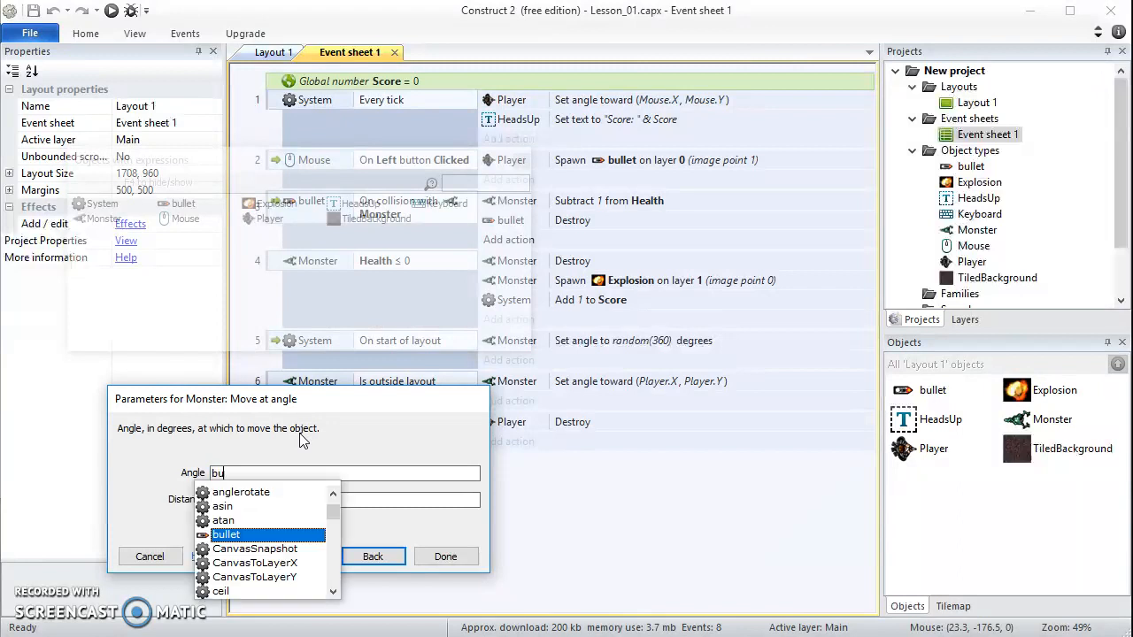
{"action": "type", "text": "llet."}
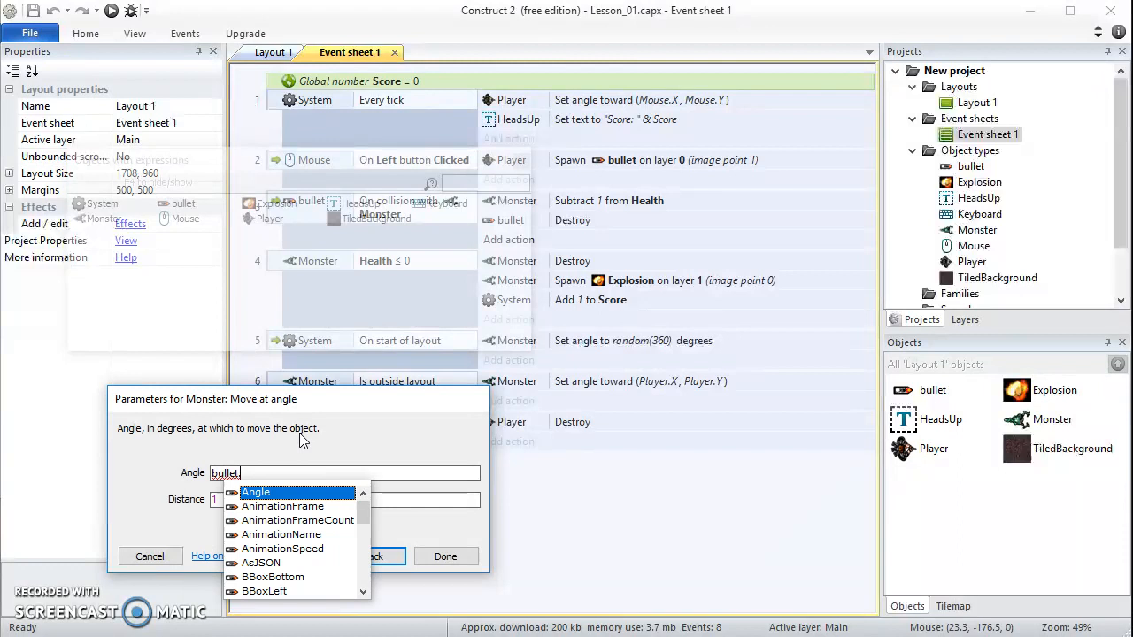
{"action": "type", "text": "Angle"}
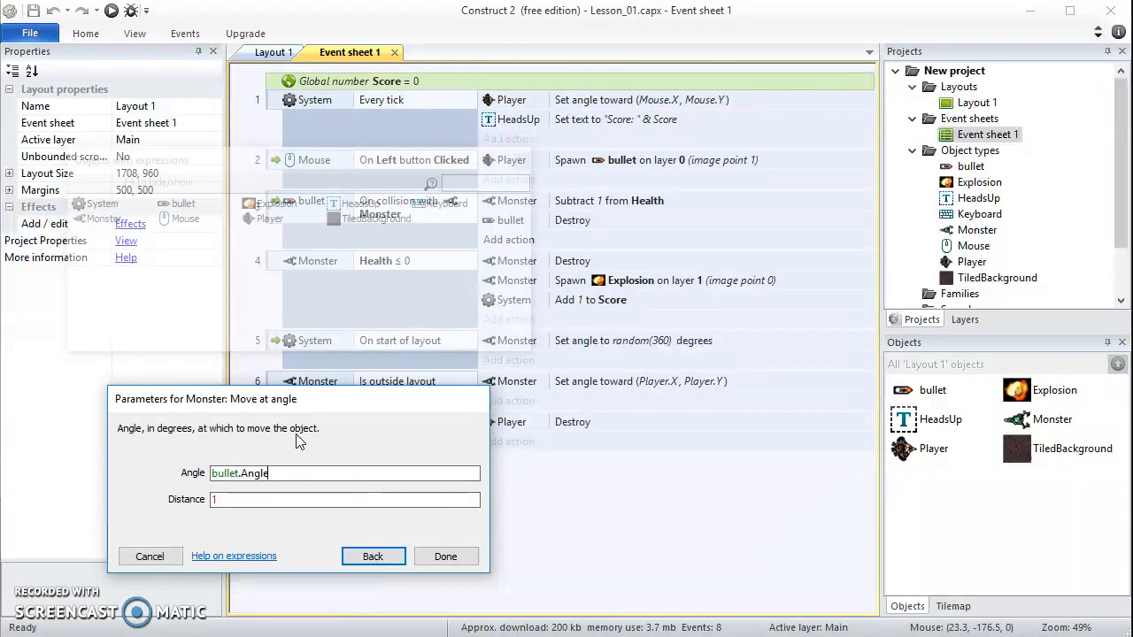
{"action": "left_click", "coordinate": [226, 501]}
{"action": "double_click", "coordinate": [214, 499]}
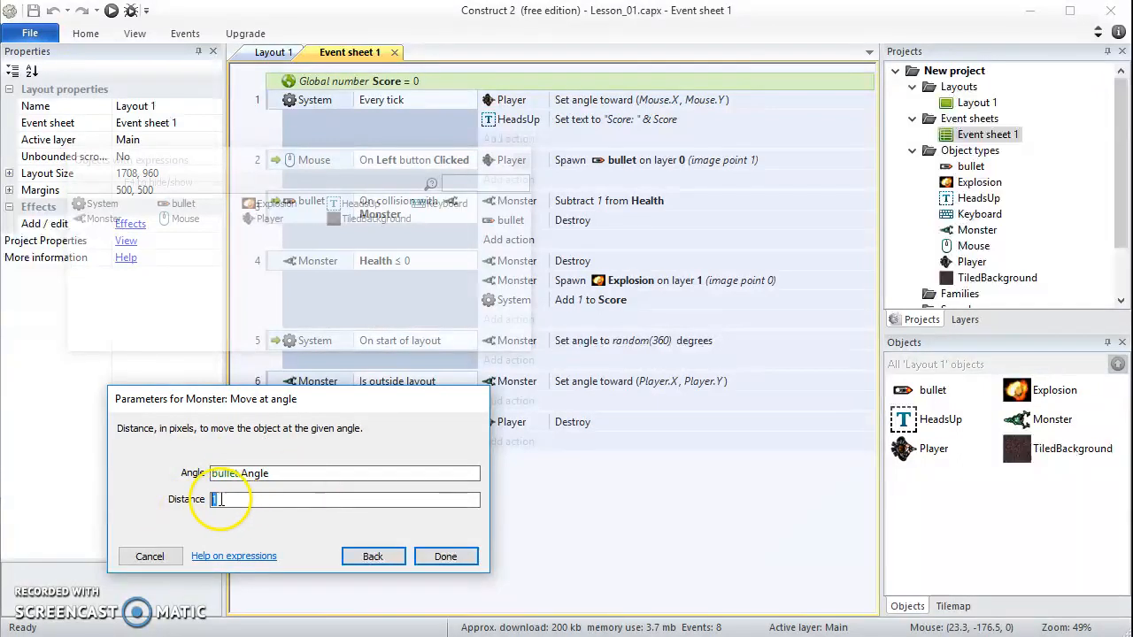
{"action": "type", "text": "40"}
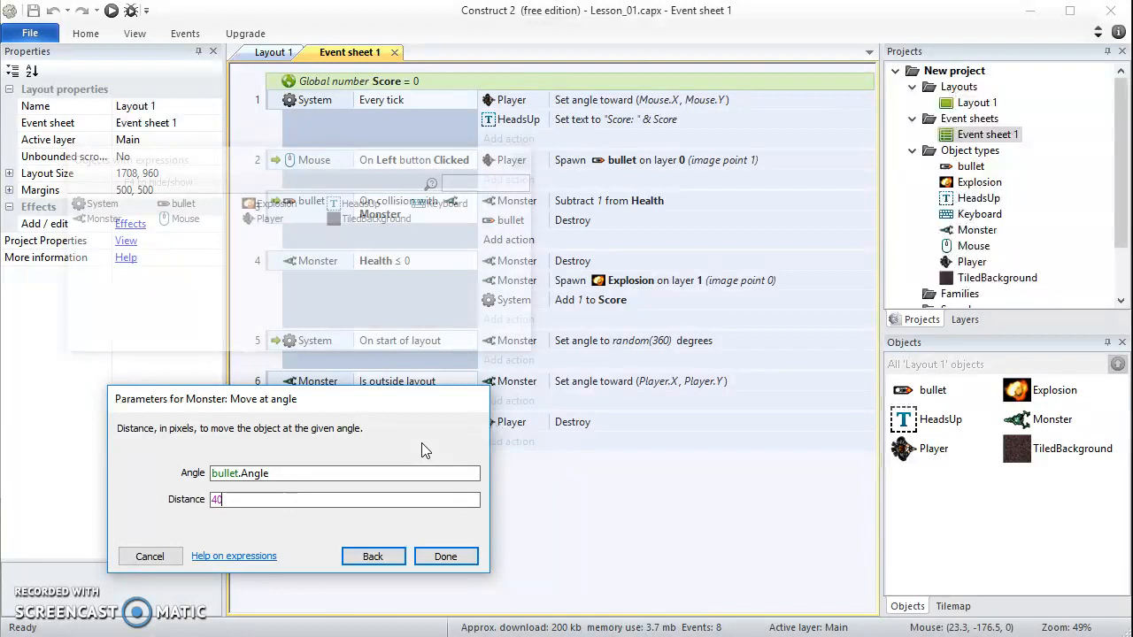
{"action": "left_click", "coordinate": [444, 559]}
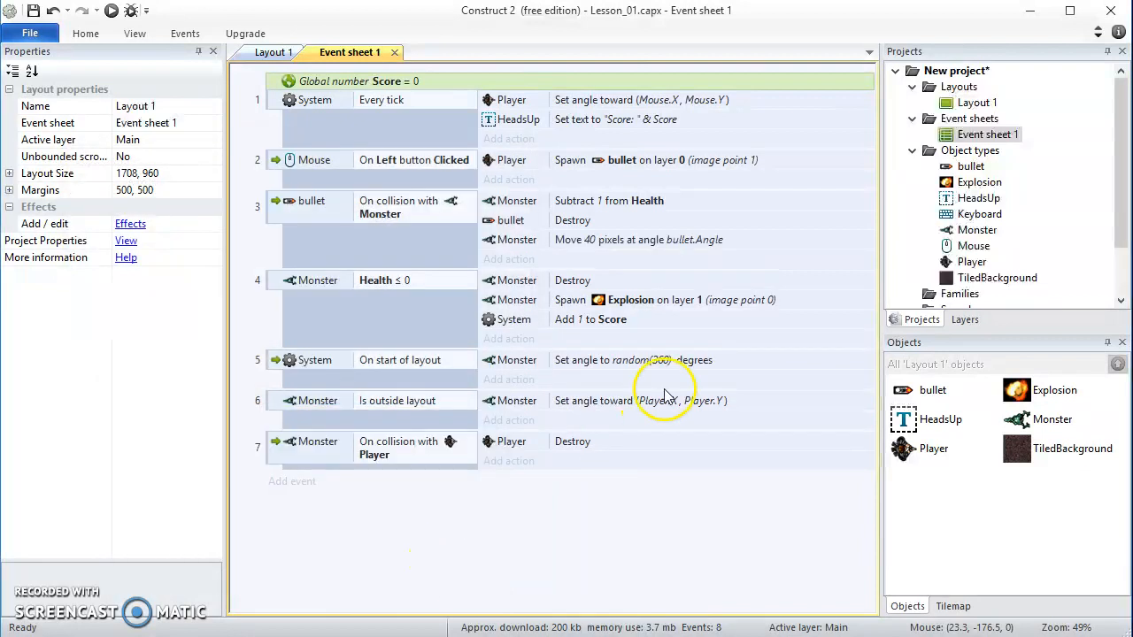
Run the game preview in a wider browser window, shoot at the monsters to test the knockback, and close the preview
{"action": "left_click", "coordinate": [111, 13]}
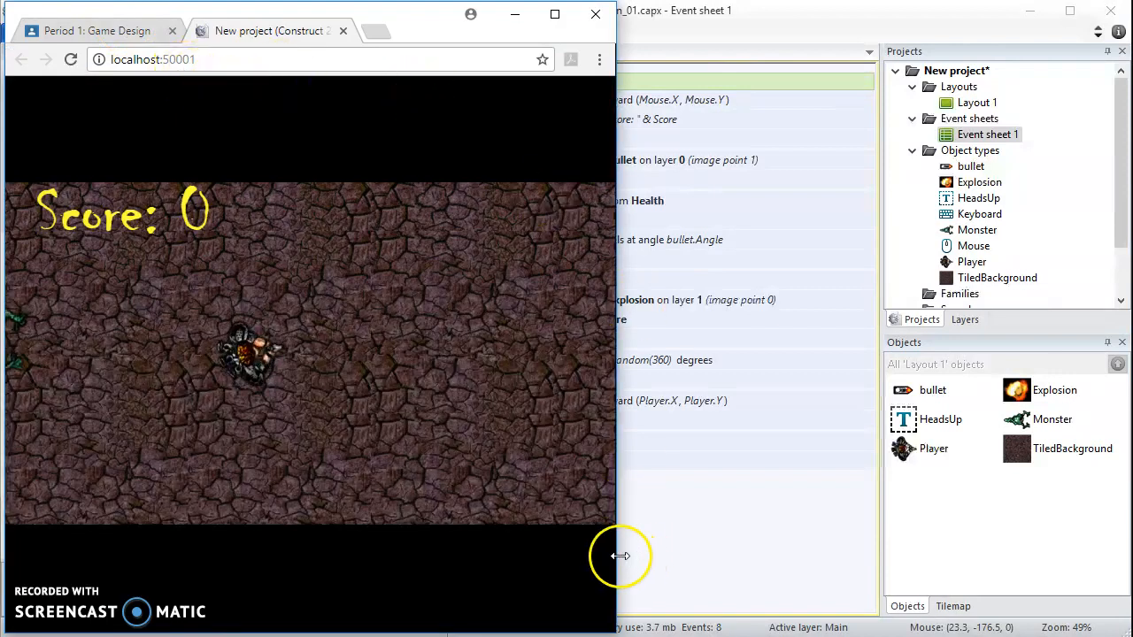
{"action": "left_click_drag", "start_coordinate": [619, 558], "coordinate": [956, 573]}
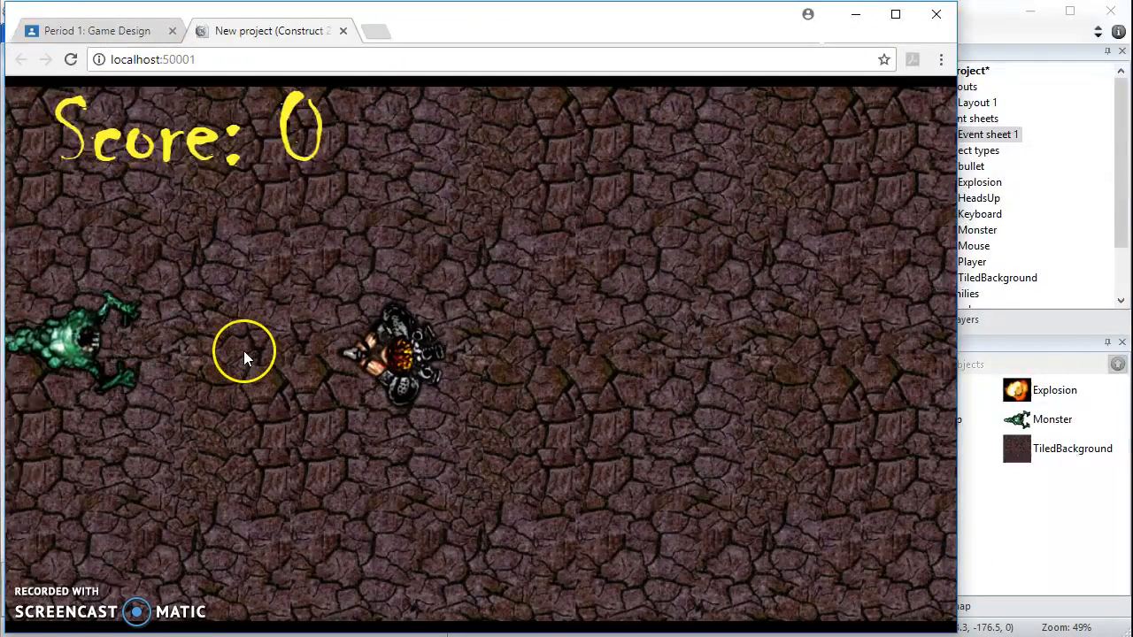
{"action": "left_click", "coordinate": [241, 352]}
{"action": "left_click", "coordinate": [240, 353]}
{"action": "left_click", "coordinate": [518, 201]}
{"action": "left_click", "coordinate": [521, 199]}
{"action": "left_click", "coordinate": [522, 202]}
{"action": "left_click", "coordinate": [523, 205]}
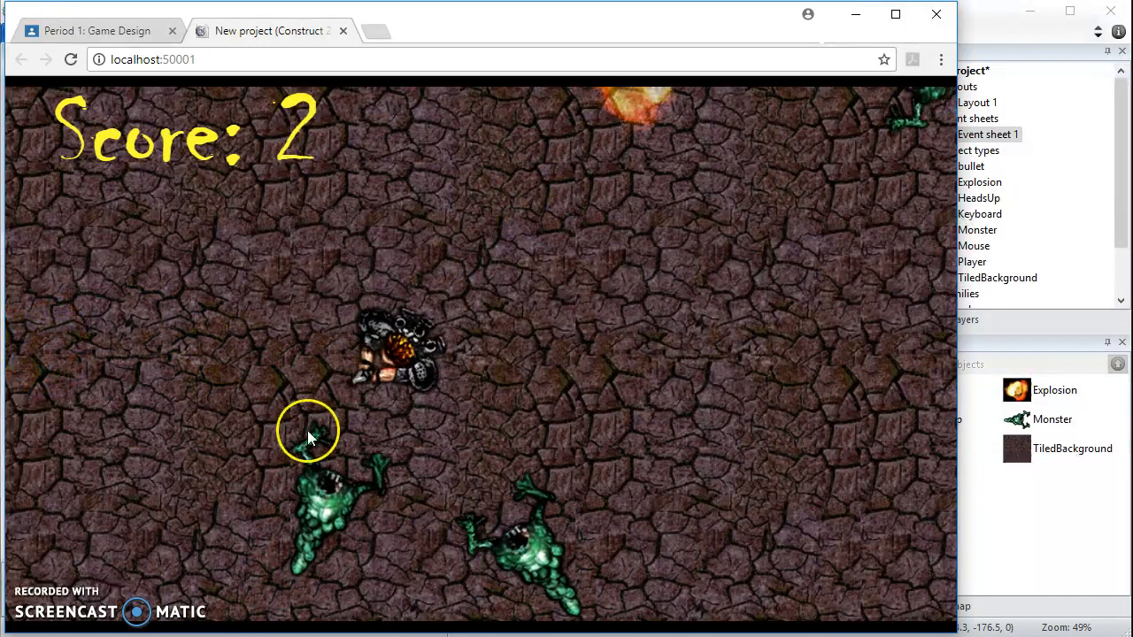
{"action": "left_click", "coordinate": [445, 396]}
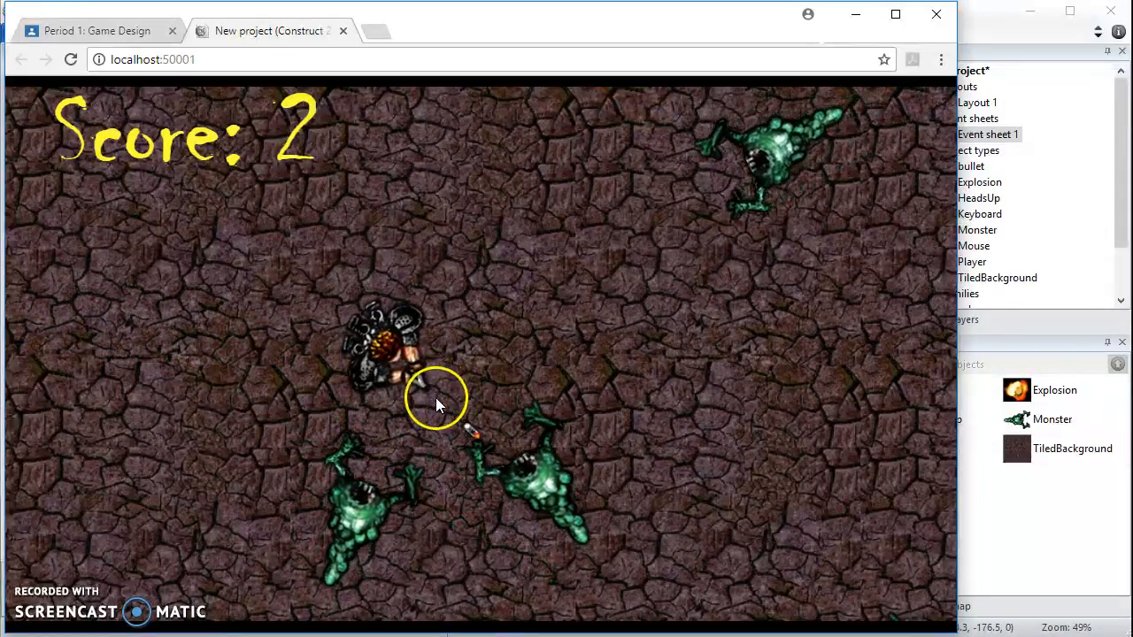
{"action": "left_click", "coordinate": [342, 31]}
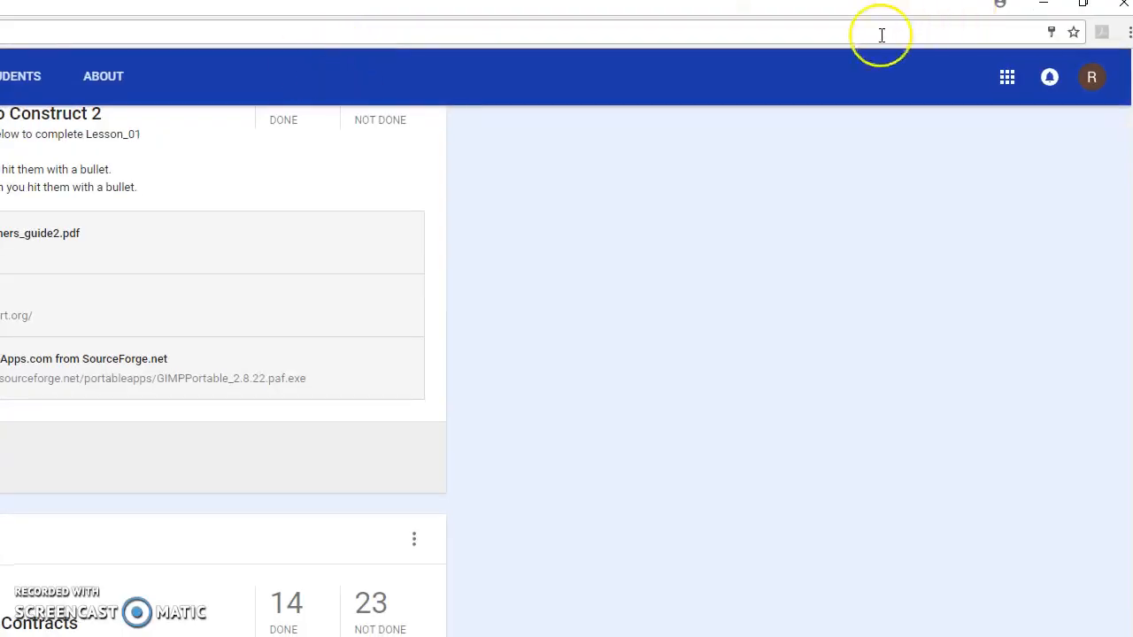
Switch from the class page in the browser back to Construct 2 and bring up Layout 1
{"action": "scroll", "coordinate": [881, 36], "scroll_direction": "down", "scroll_amount": 1}
{"action": "key", "text": "alt+Tab"}
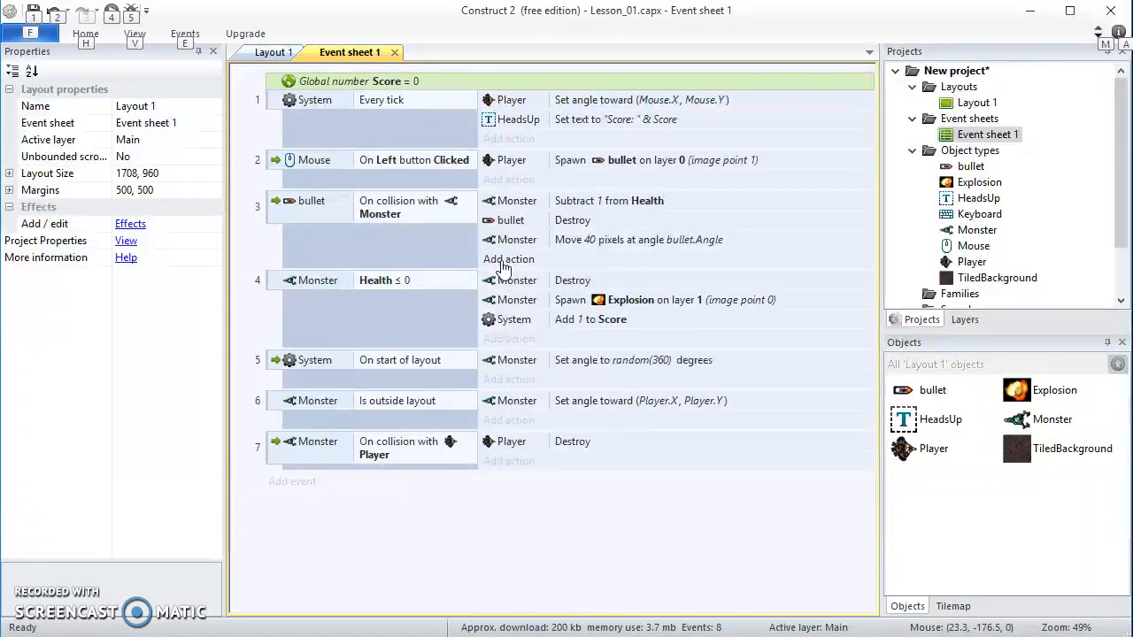
{"action": "key", "text": "alt"}
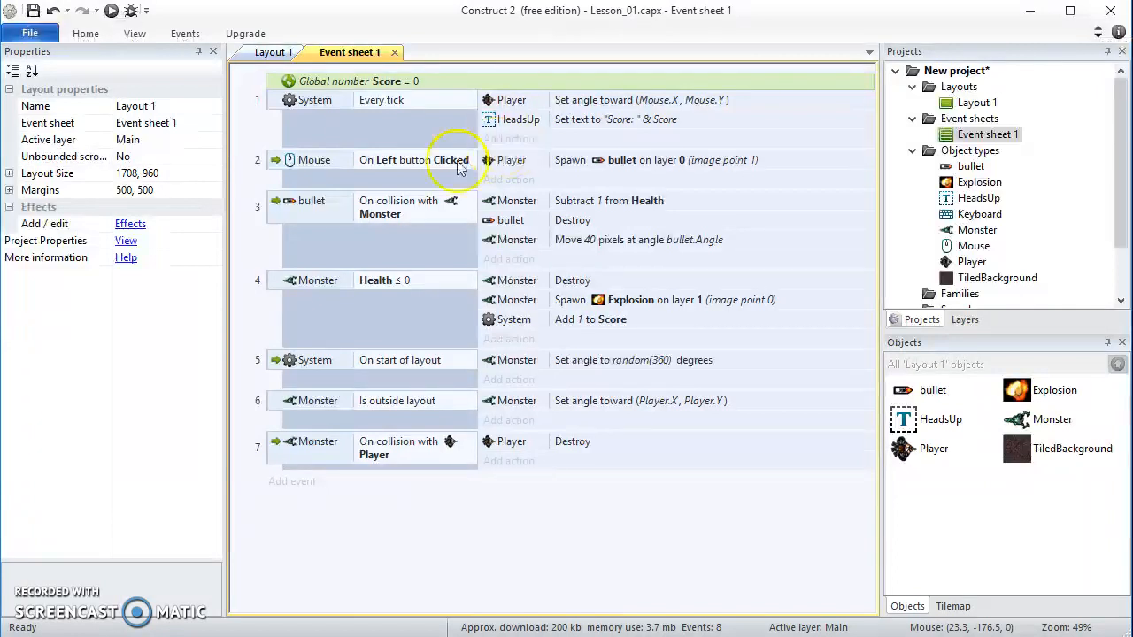
{"action": "left_click", "coordinate": [259, 55]}
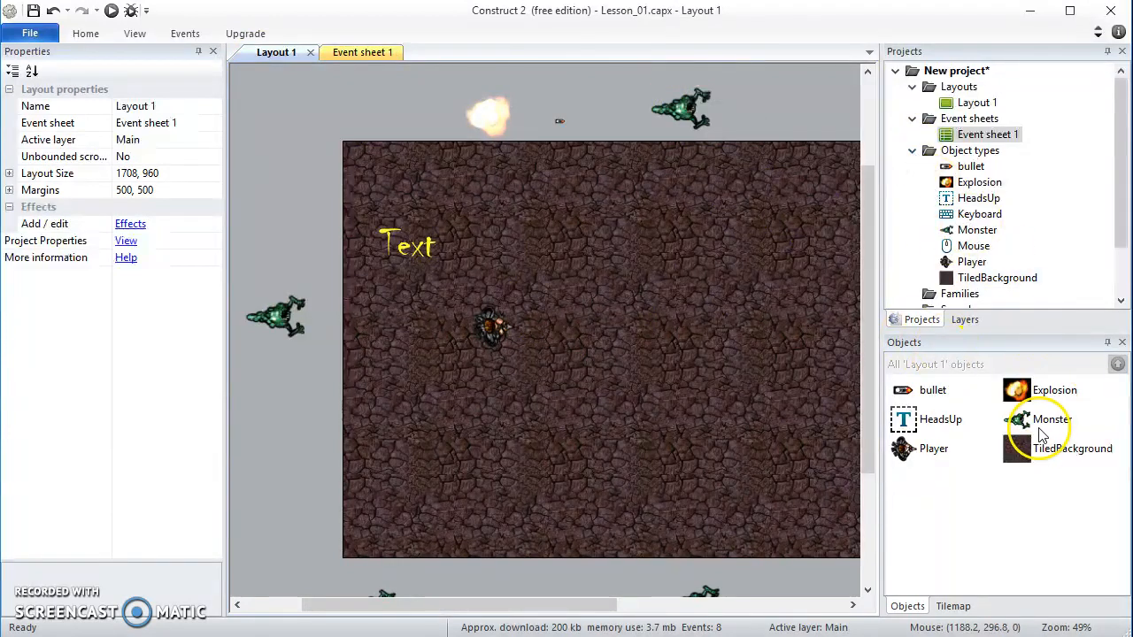
{"action": "left_click", "coordinate": [1042, 431]}
{"action": "double_click", "coordinate": [1020, 423]}
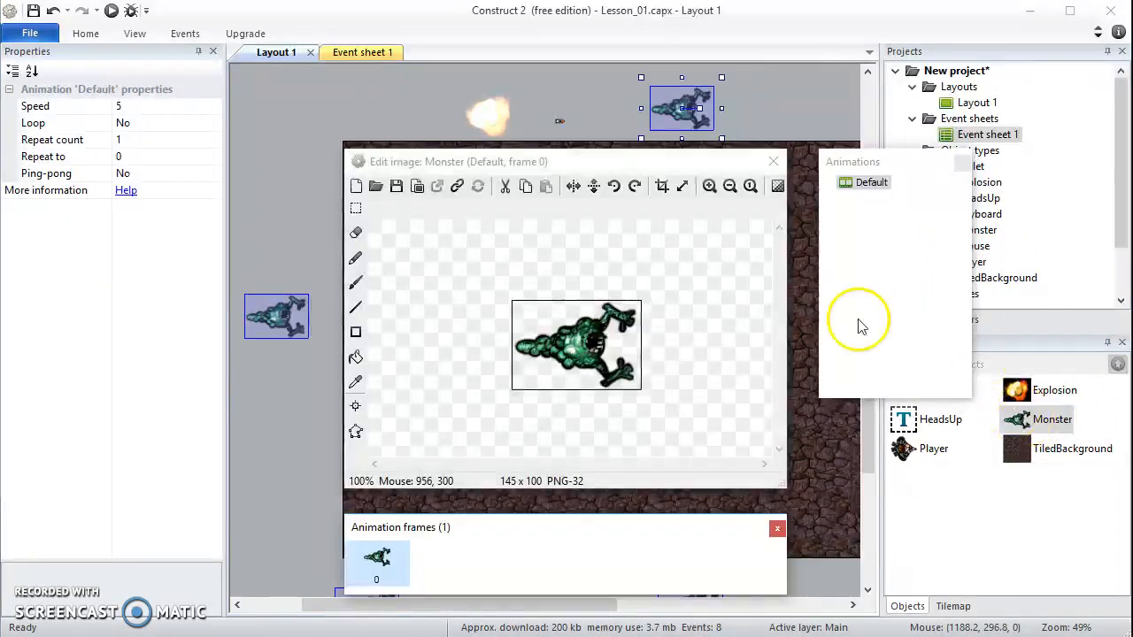
{"action": "left_click", "coordinate": [773, 161]}
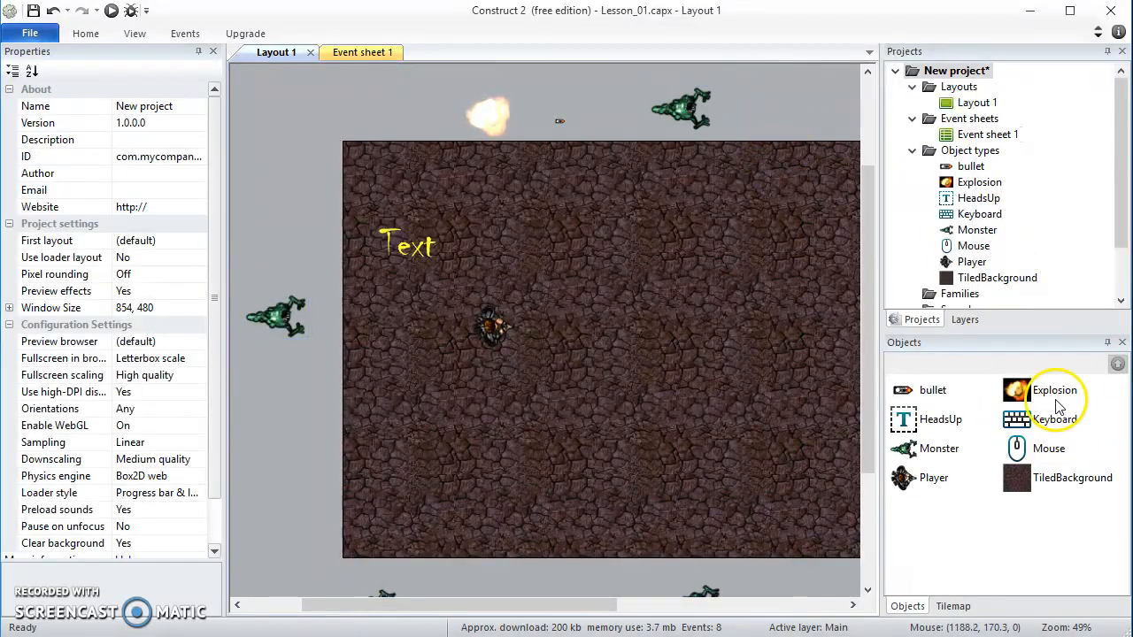
Add the Tint effect to the Monster object
{"action": "left_click", "coordinate": [927, 448]}
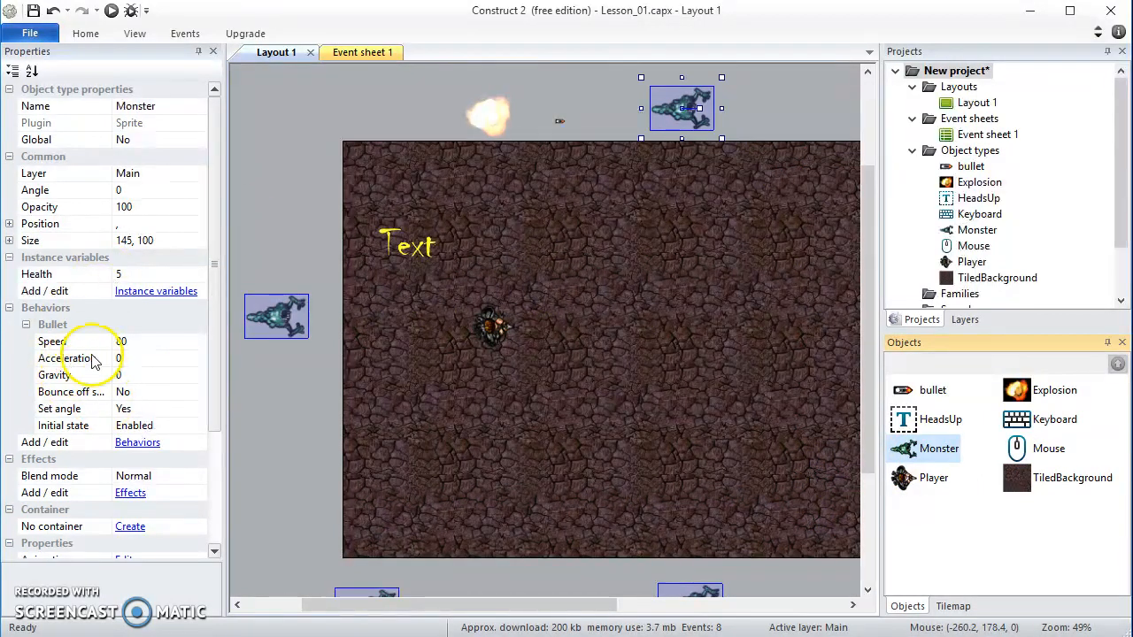
{"action": "left_click", "coordinate": [129, 496]}
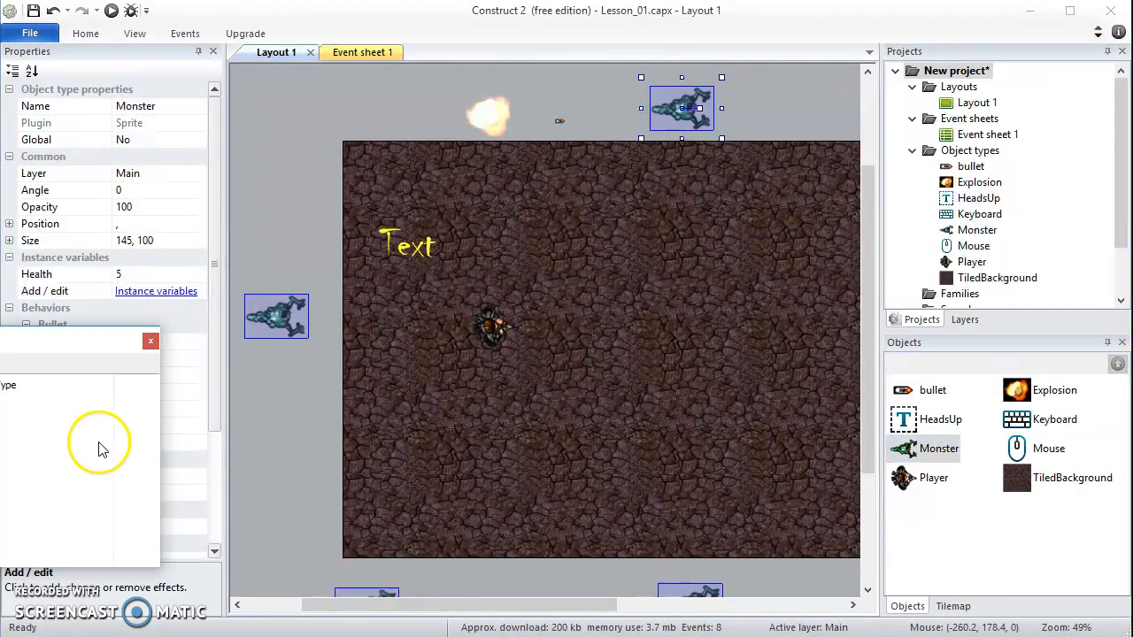
{"action": "left_click_drag", "start_coordinate": [76, 328], "coordinate": [553, 225]}
{"action": "left_click", "coordinate": [391, 242]}
{"action": "left_click", "coordinate": [587, 180]}
{"action": "type", "text": "tint"}
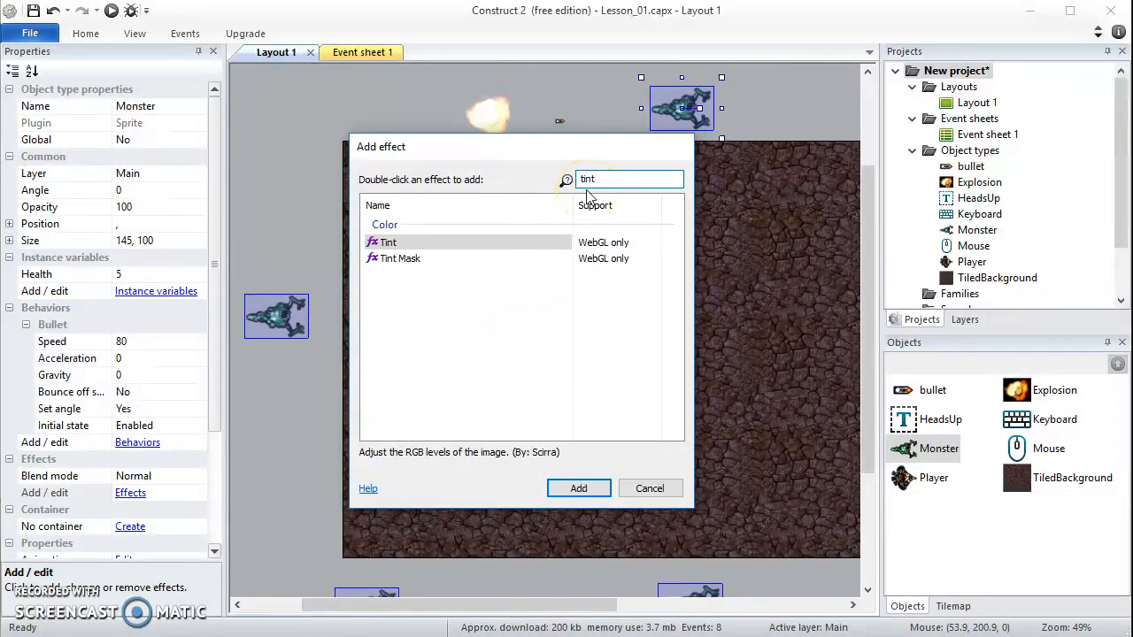
{"action": "double_click", "coordinate": [410, 244]}
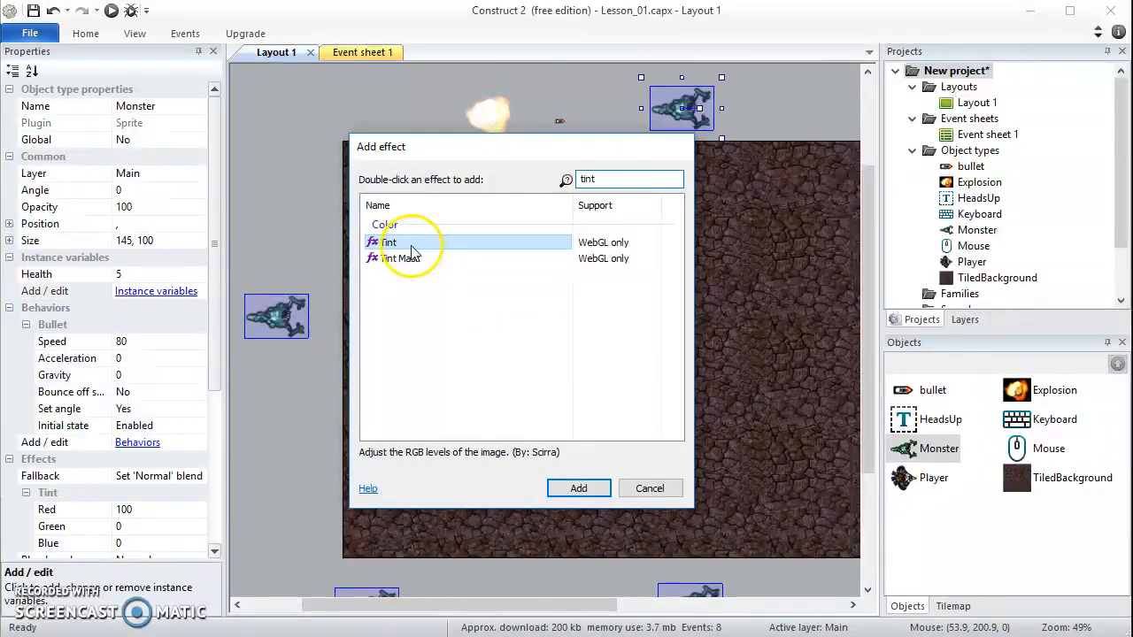
{"action": "left_click", "coordinate": [657, 216]}
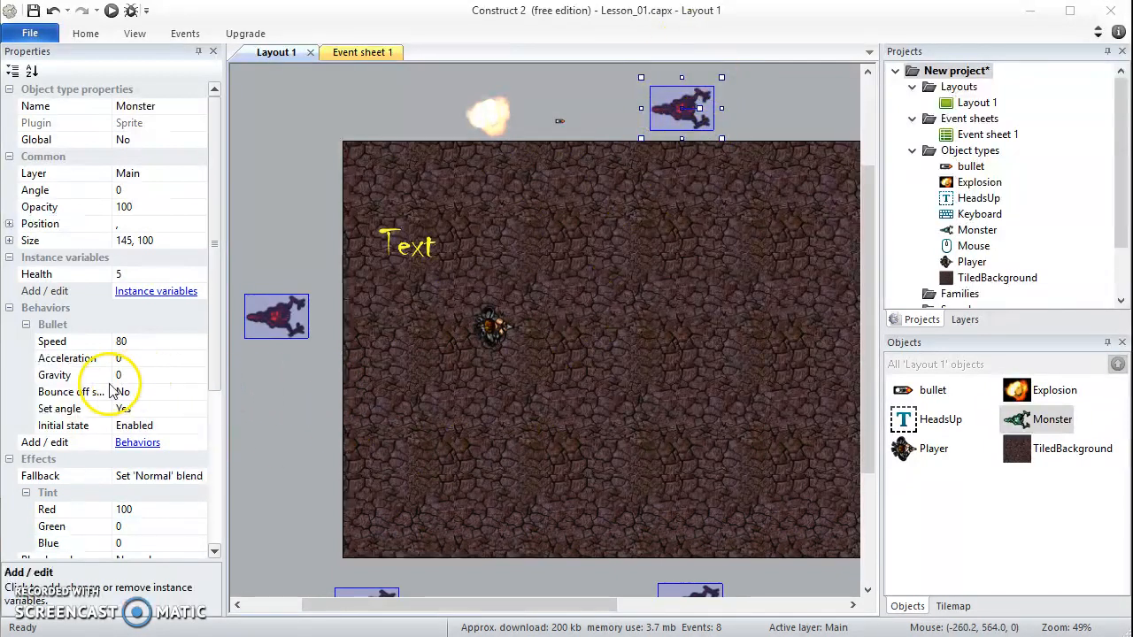
Set the Monster's Tint effect to Green 20 and Blue 20
{"action": "scroll", "coordinate": [168, 389], "scroll_direction": "down", "scroll_amount": 3}
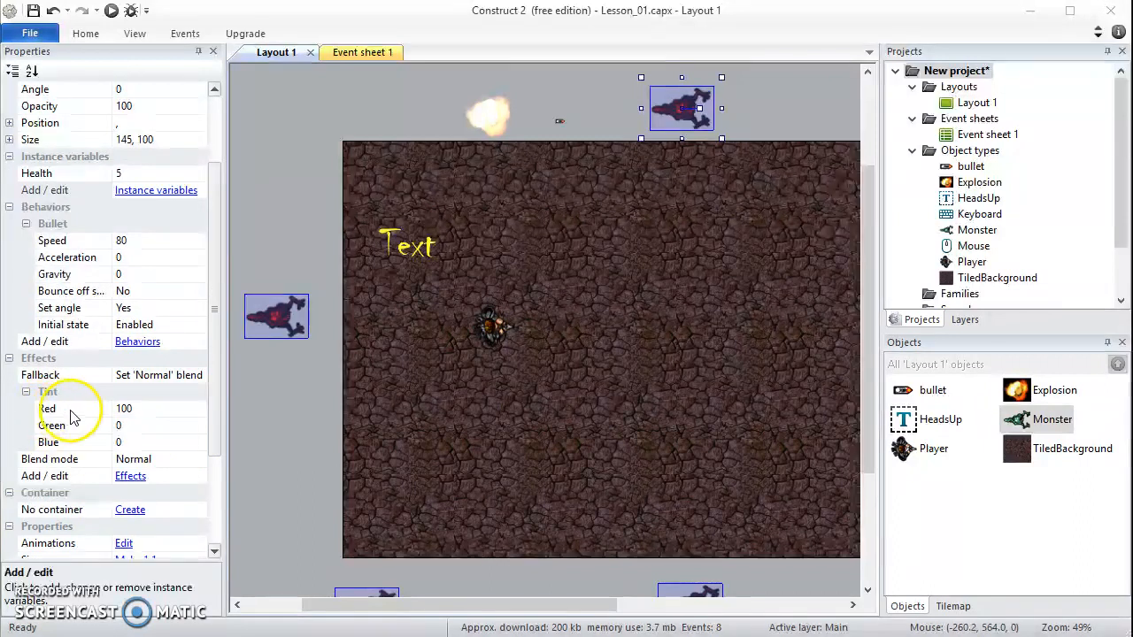
{"action": "left_click", "coordinate": [135, 408]}
{"action": "left_click", "coordinate": [123, 408]}
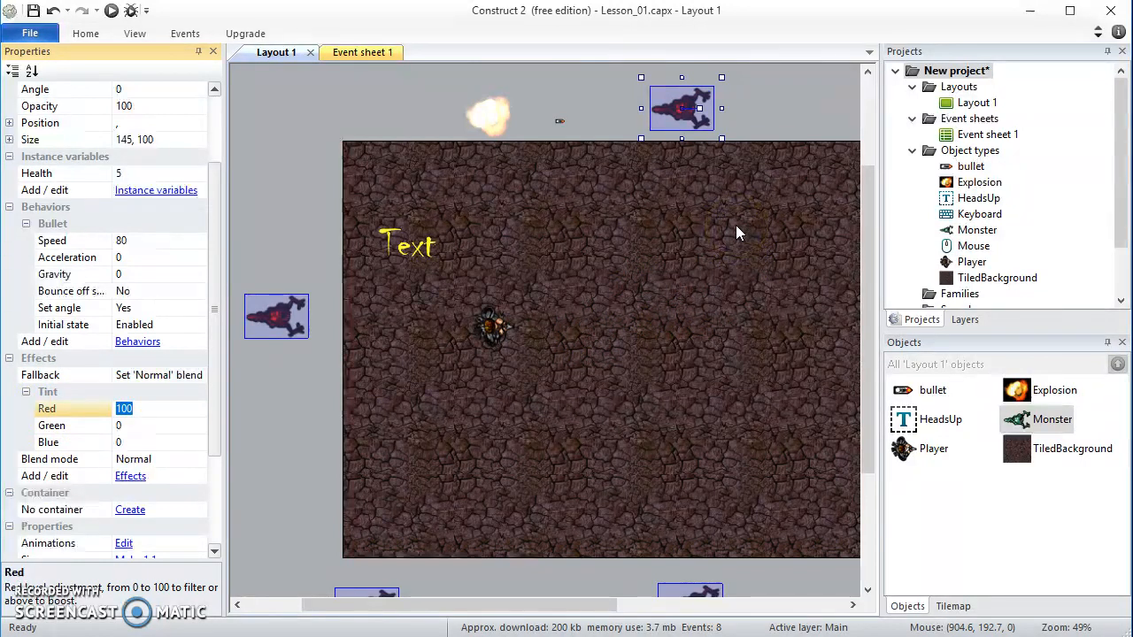
{"action": "left_click", "coordinate": [132, 425]}
{"action": "left_click", "coordinate": [124, 426]}
{"action": "type", "text": "20"}
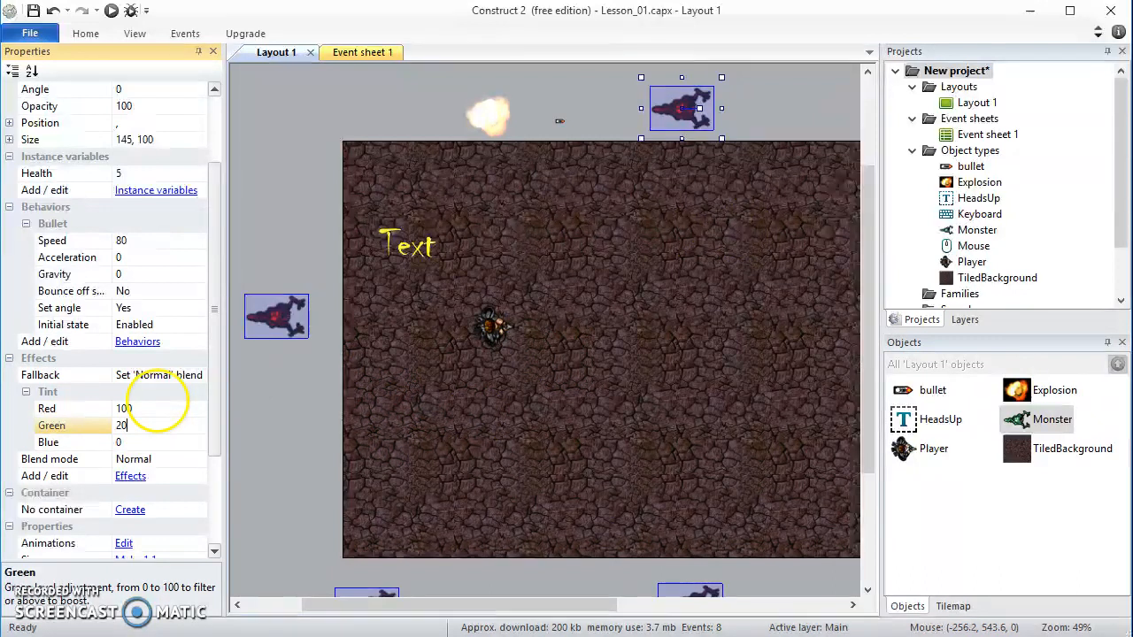
{"action": "left_click", "coordinate": [126, 442]}
{"action": "left_click", "coordinate": [121, 442]}
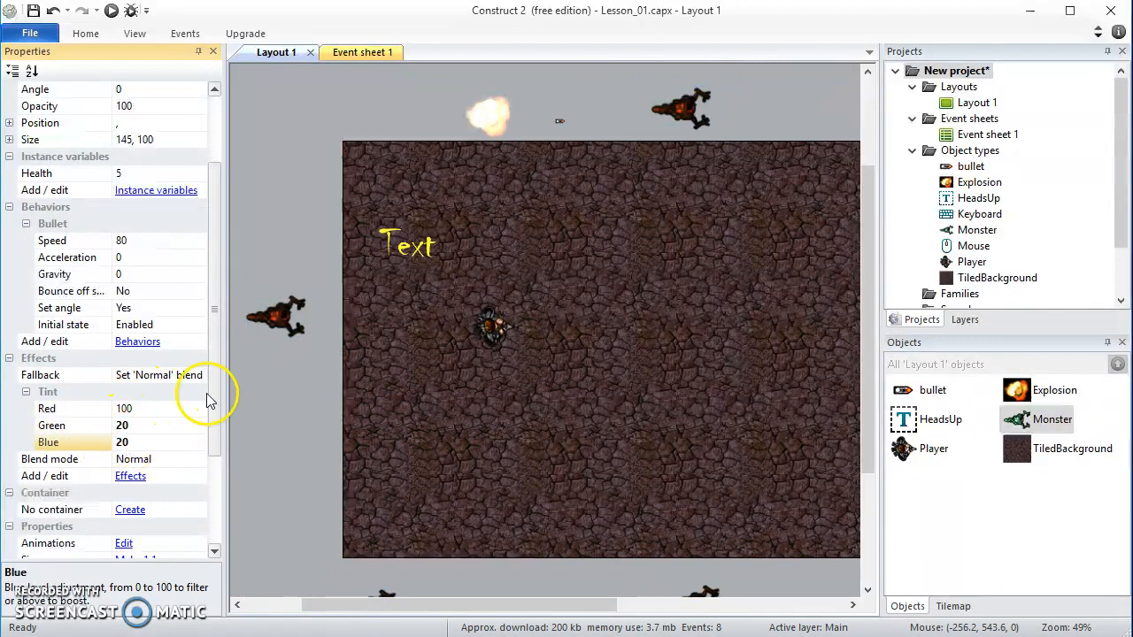
Try a Green value of 50 for the Monster's tint, and settle on 30
{"action": "left_click", "coordinate": [133, 426]}
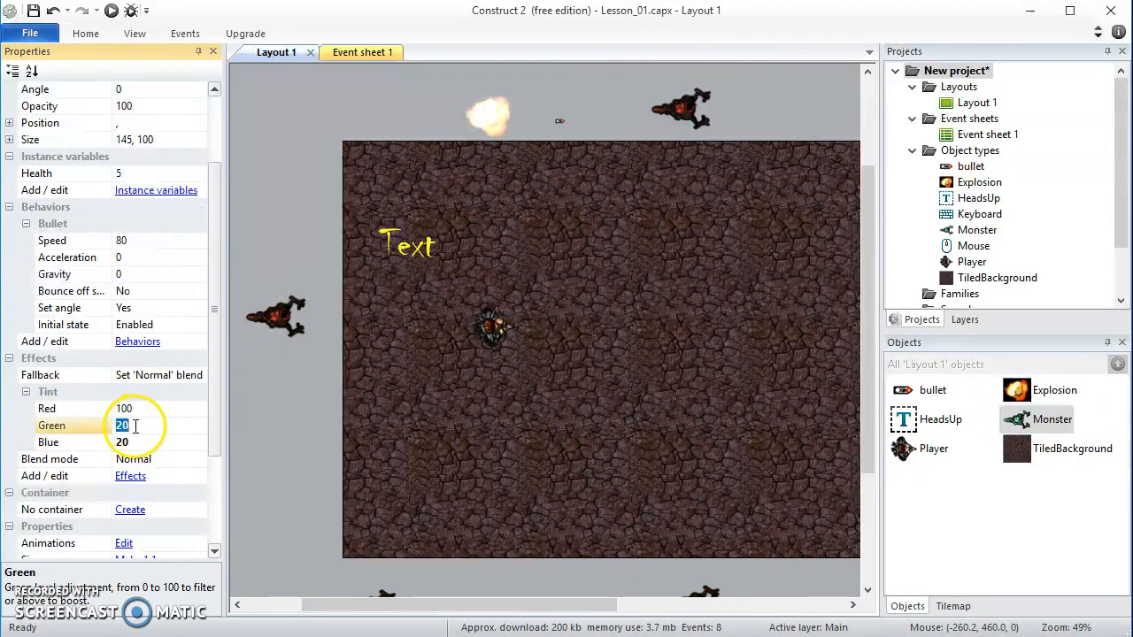
{"action": "key", "text": "Return"}
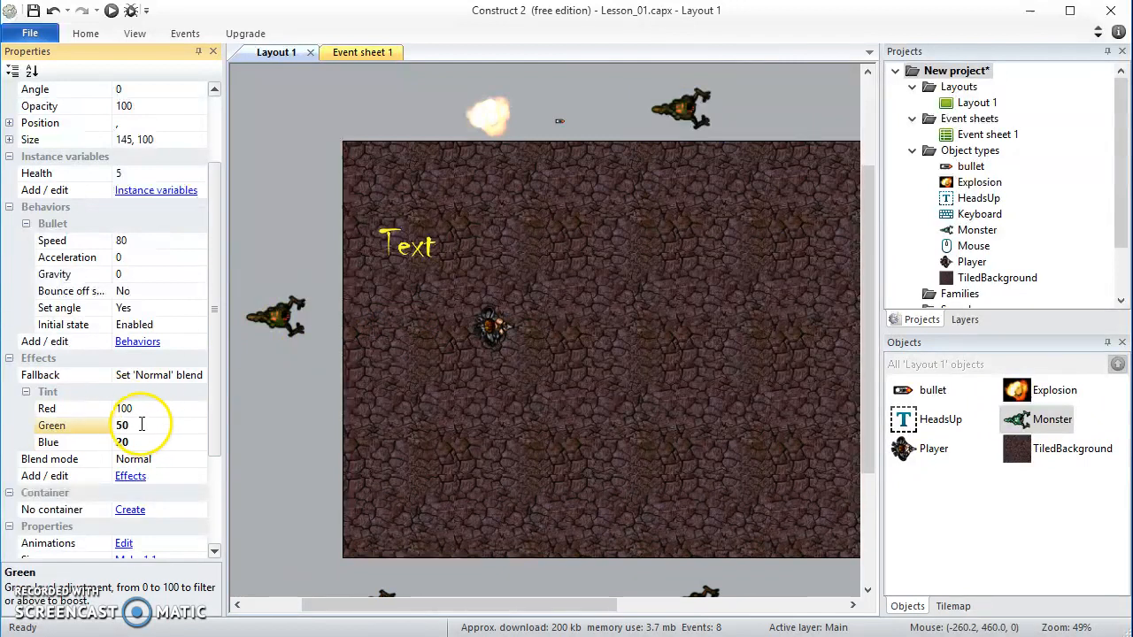
{"action": "left_click", "coordinate": [131, 425]}
{"action": "type", "text": "30"}
{"action": "key", "text": "Return"}
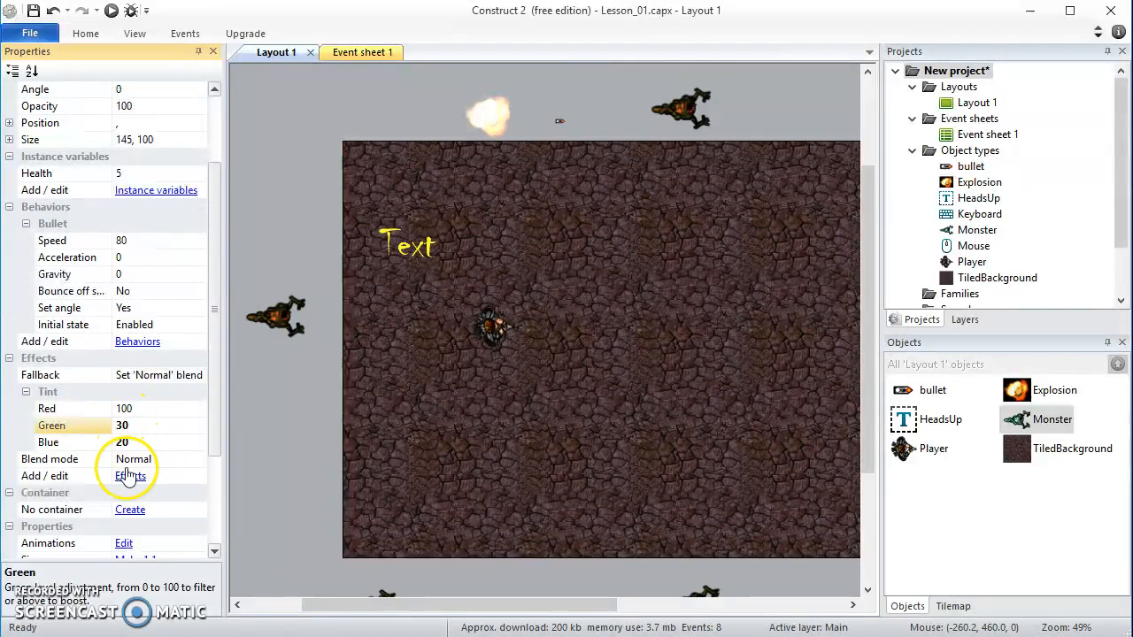
Try a Blue value of 30 for the Monster's tint
{"action": "left_click", "coordinate": [125, 443]}
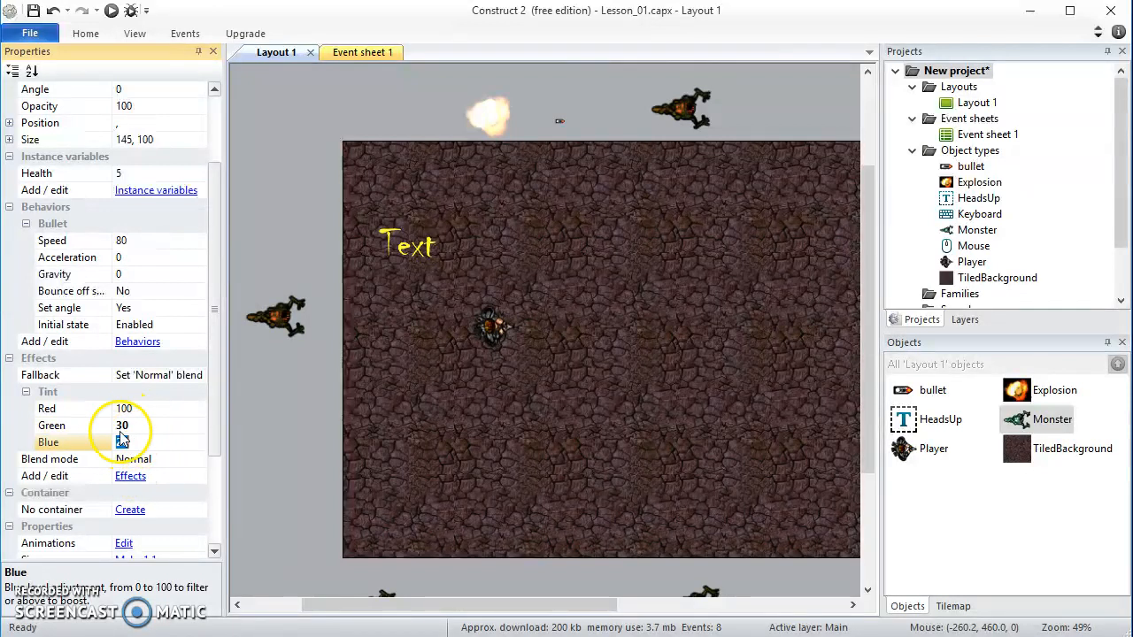
{"action": "type", "text": "30"}
{"action": "key", "text": "Return"}
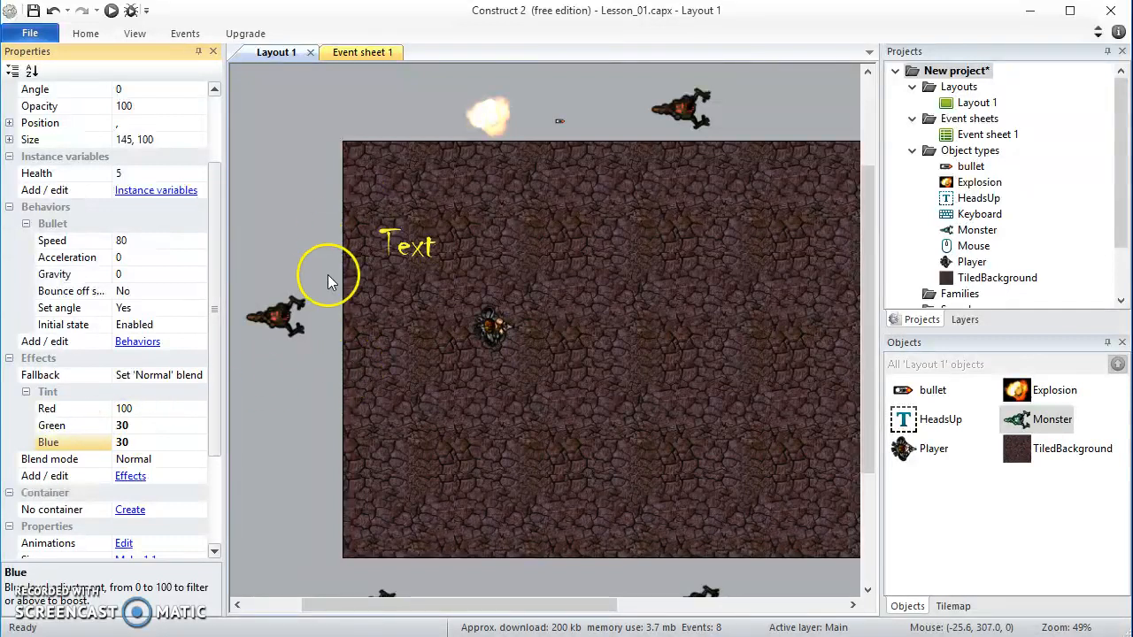
Set both the Green and Blue values of the Monster's Tint effect to 25
{"action": "left_click", "coordinate": [125, 426]}
{"action": "left_click", "coordinate": [130, 425]}
{"action": "left_click_drag", "start_coordinate": [129, 425], "coordinate": [110, 427]}
{"action": "type", "text": "25"}
{"action": "key", "text": "Return"}
{"action": "left_click", "coordinate": [143, 444]}
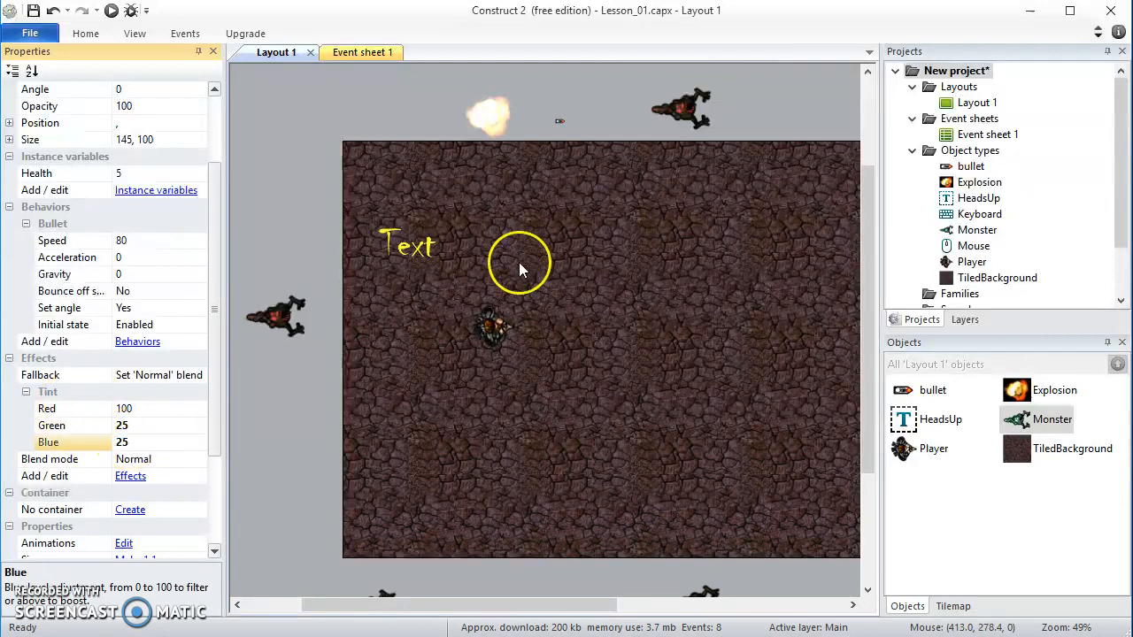
Compare the Monster's original sprite image with the tinted monsters in the layout, and review the Monster's Tint settings
{"action": "left_click", "coordinate": [275, 320]}
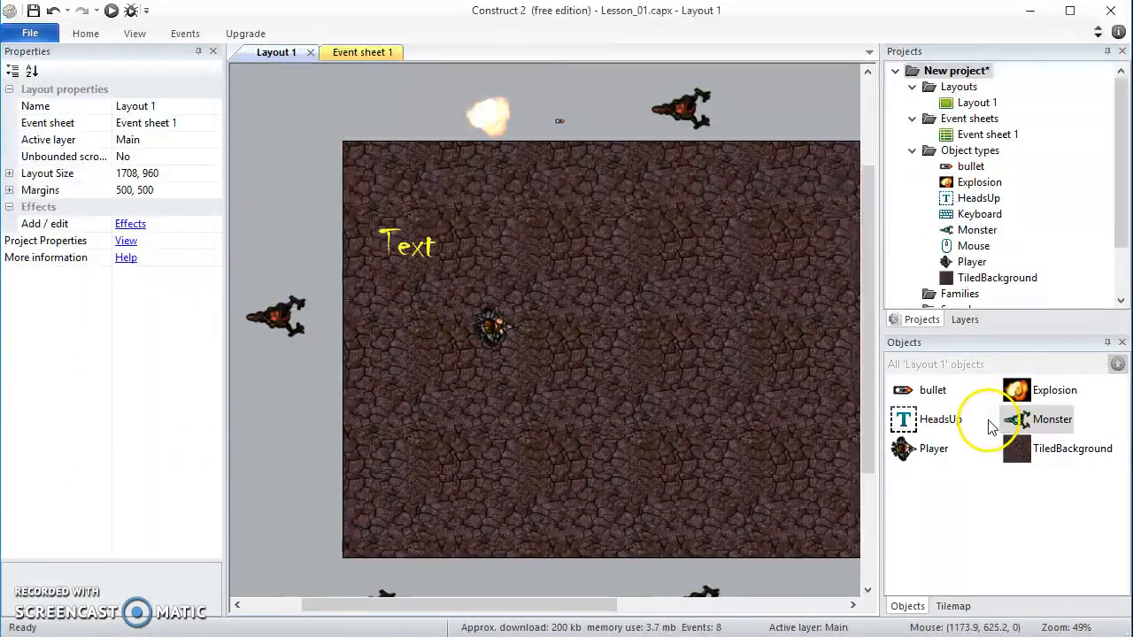
{"action": "left_click", "coordinate": [1022, 425]}
{"action": "double_click", "coordinate": [1023, 423]}
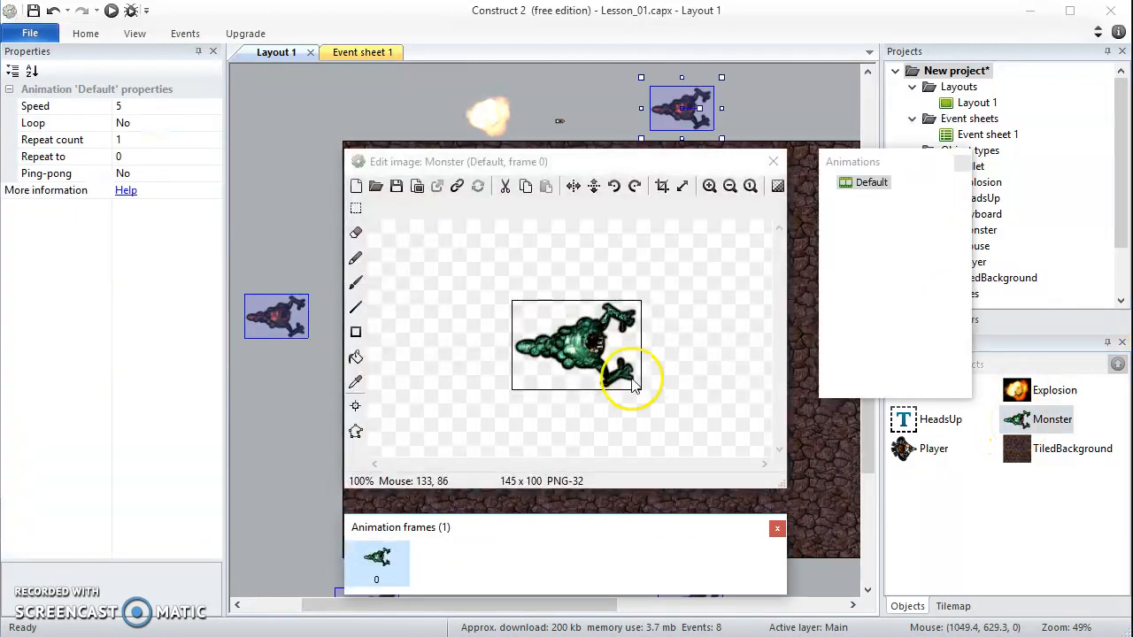
{"action": "left_click", "coordinate": [773, 161]}
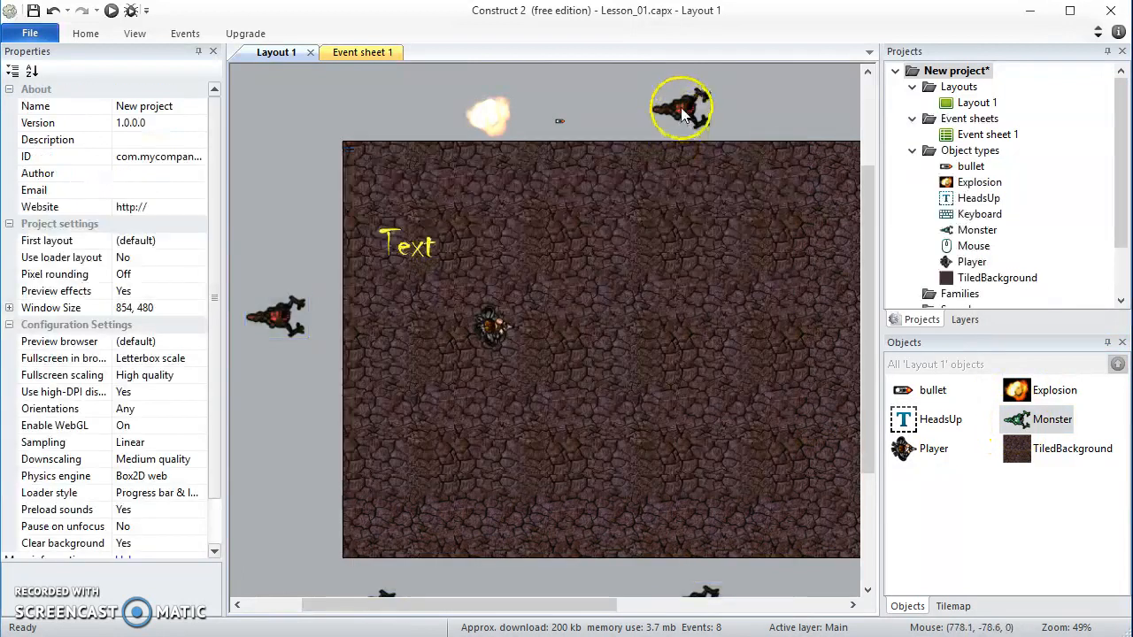
{"action": "scroll", "coordinate": [696, 141], "scroll_direction": "up", "scroll_amount": 2}
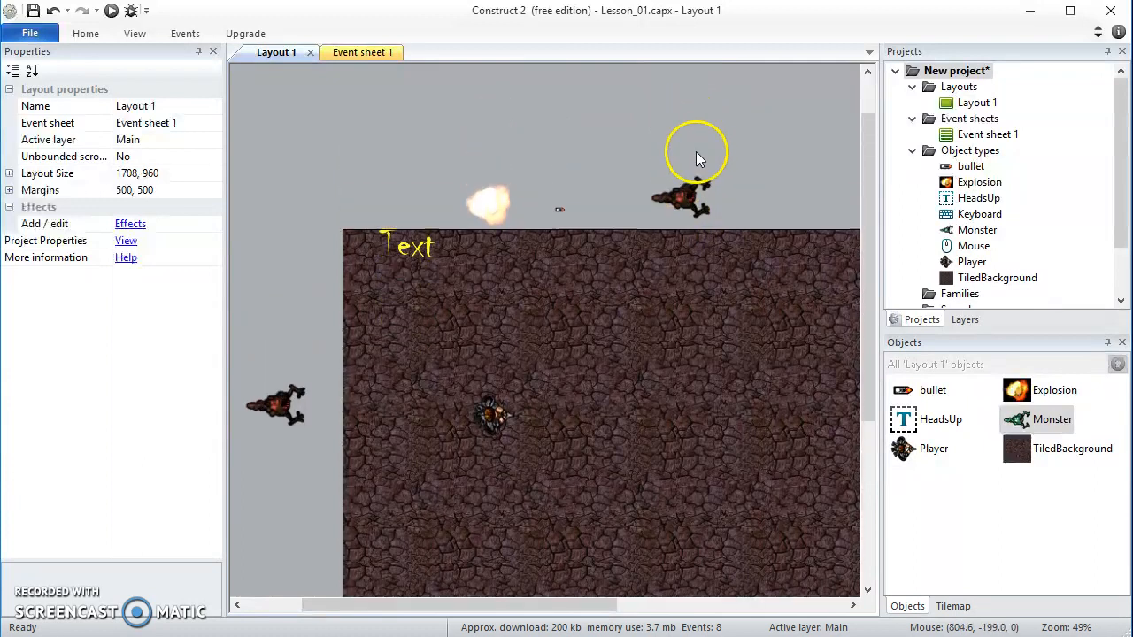
{"action": "scroll", "coordinate": [722, 195], "scroll_direction": "up", "scroll_amount": 5, "text": "ctrl"}
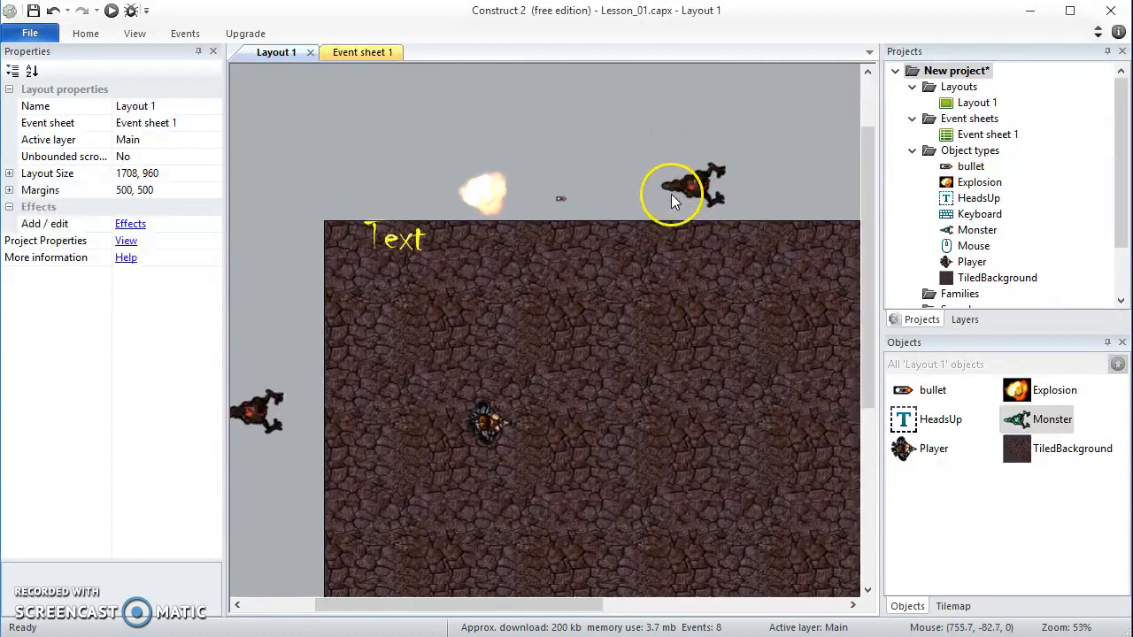
{"action": "scroll", "coordinate": [749, 205], "scroll_direction": "up", "scroll_amount": 5}
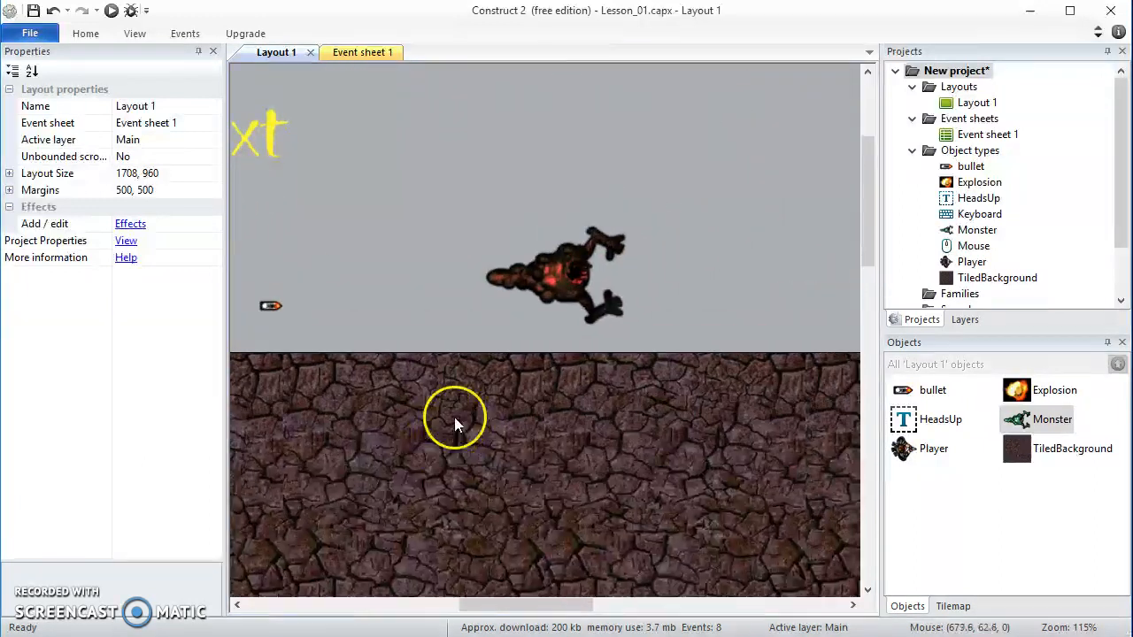
{"action": "scroll", "coordinate": [557, 291], "scroll_direction": "up", "scroll_amount": 4, "text": "ctrl"}
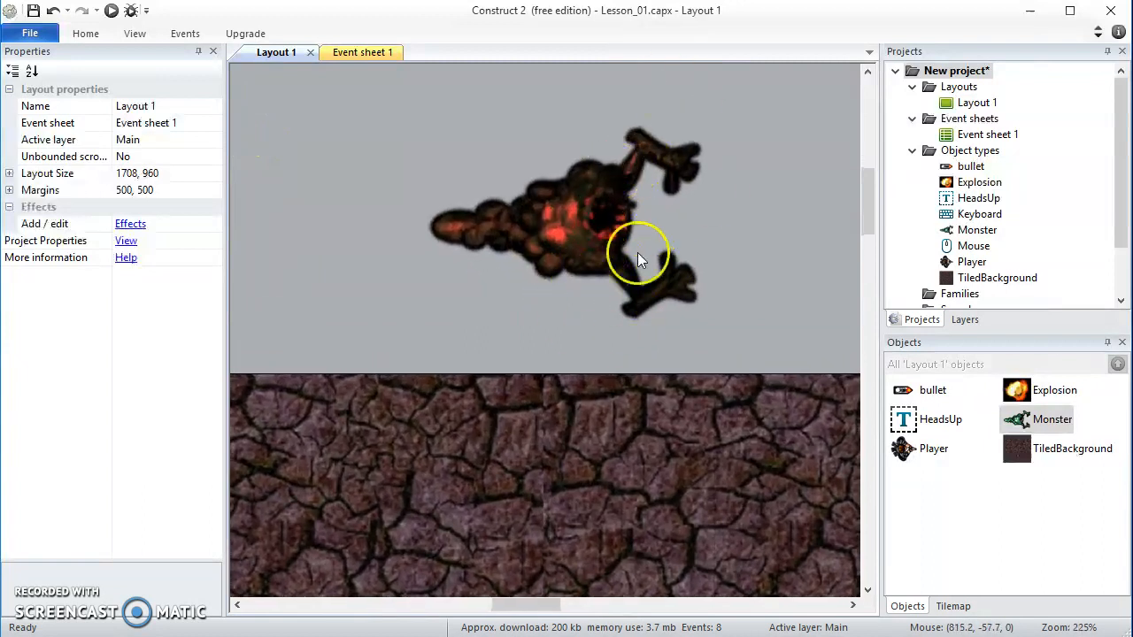
{"action": "scroll", "coordinate": [591, 220], "scroll_direction": "down", "scroll_amount": 10, "text": "ctrl"}
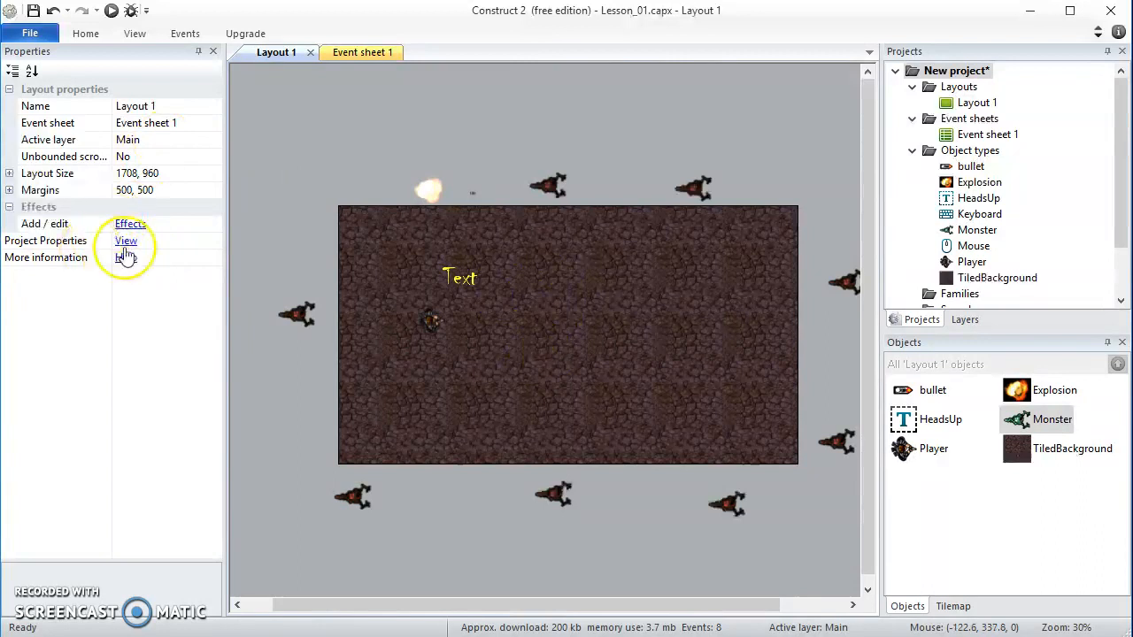
{"action": "left_click", "coordinate": [1029, 420]}
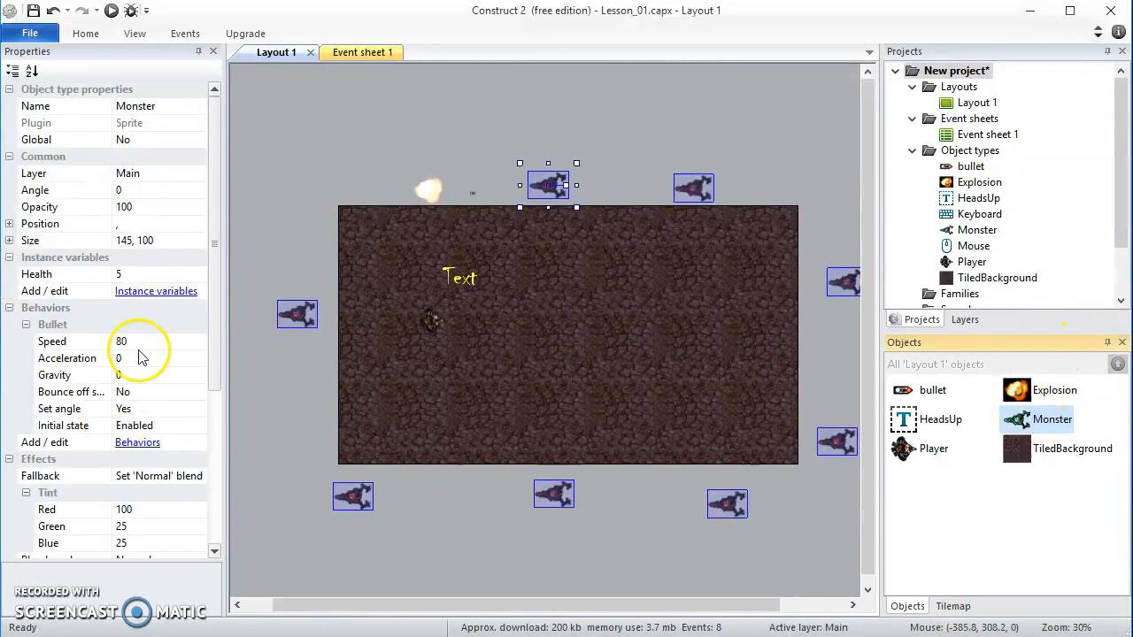
{"action": "scroll", "coordinate": [100, 472], "scroll_direction": "down", "scroll_amount": 3}
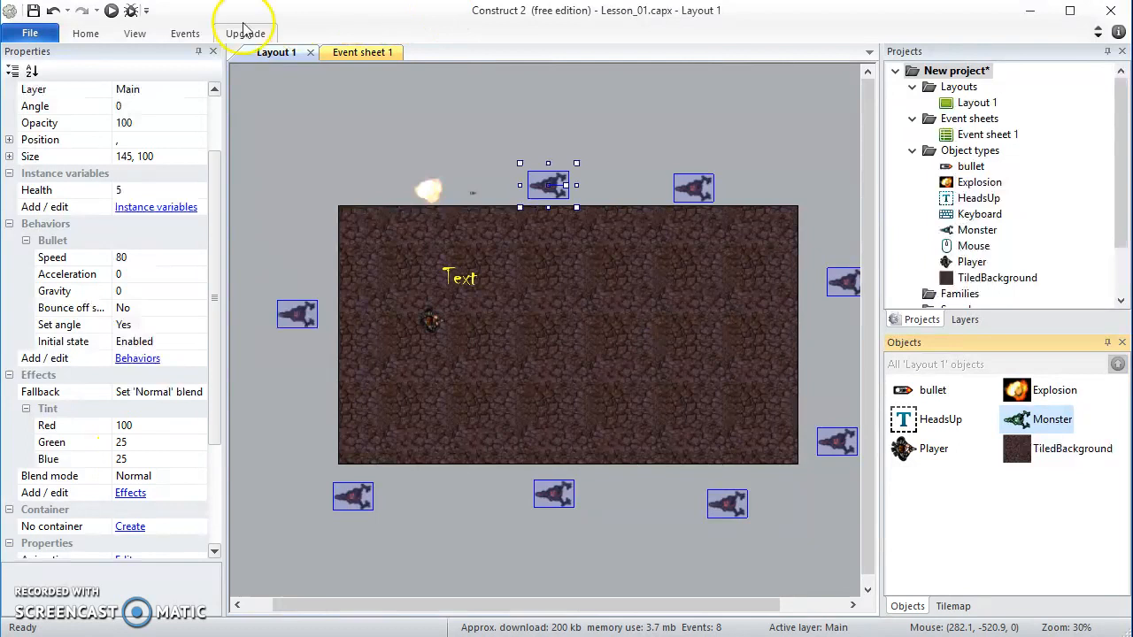
Run the layout in the browser, shoot monsters to examine their tint during play, and return to Construct 2
{"action": "left_click", "coordinate": [111, 12]}
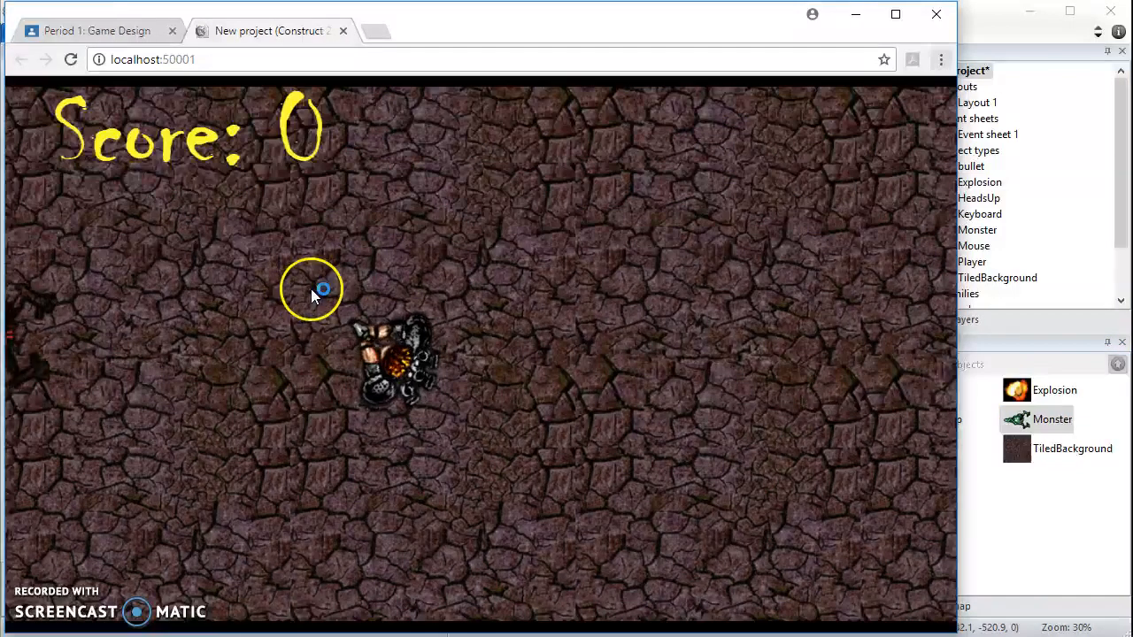
{"action": "left_click", "coordinate": [226, 340]}
{"action": "left_click", "coordinate": [225, 343]}
{"action": "left_click", "coordinate": [225, 342]}
{"action": "left_click", "coordinate": [225, 343]}
{"action": "left_click", "coordinate": [224, 342]}
{"action": "left_click", "coordinate": [225, 342]}
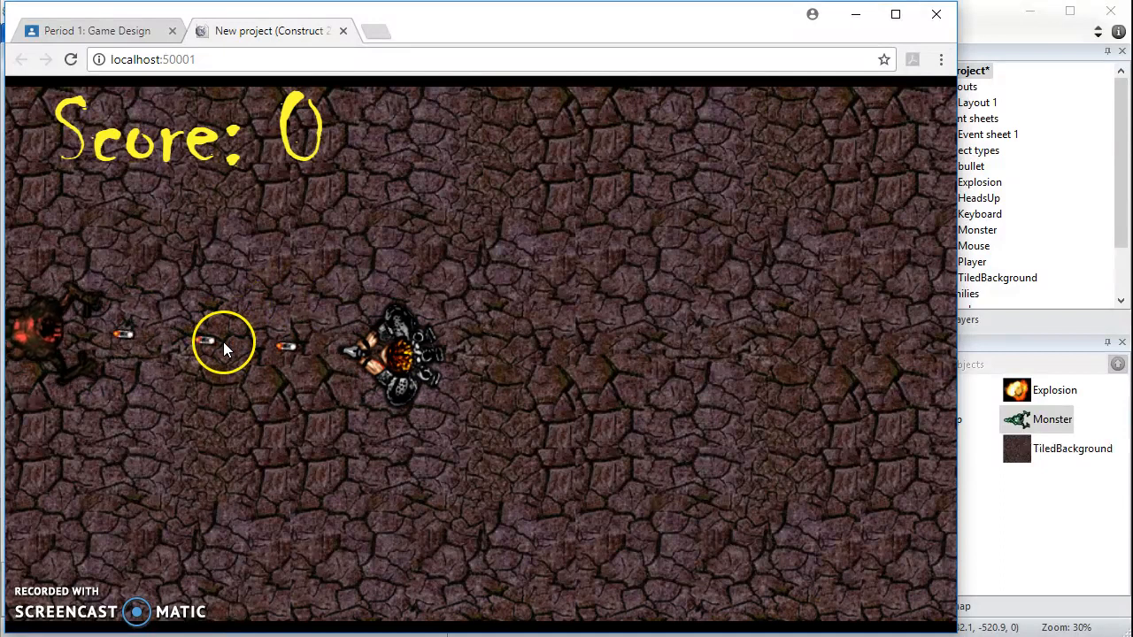
{"action": "left_click", "coordinate": [224, 344]}
{"action": "left_click", "coordinate": [224, 344]}
{"action": "key", "text": "Left"}
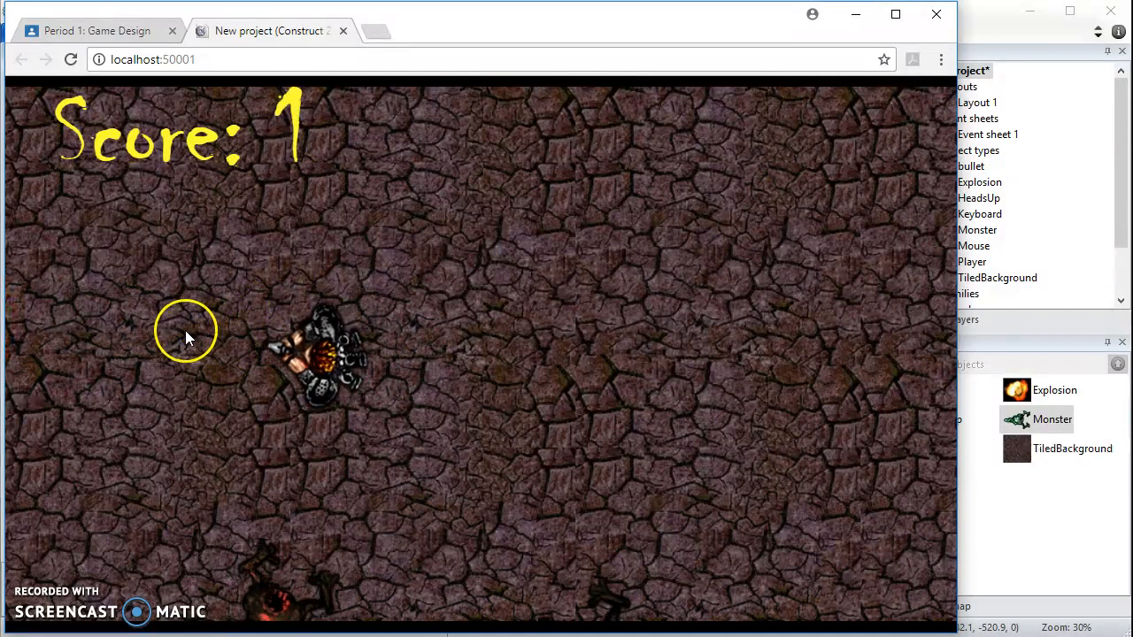
{"action": "left_click", "coordinate": [354, 453]}
{"action": "left_click", "coordinate": [329, 477]}
{"action": "left_click", "coordinate": [330, 476]}
{"action": "left_click", "coordinate": [366, 473]}
{"action": "left_click", "coordinate": [399, 467]}
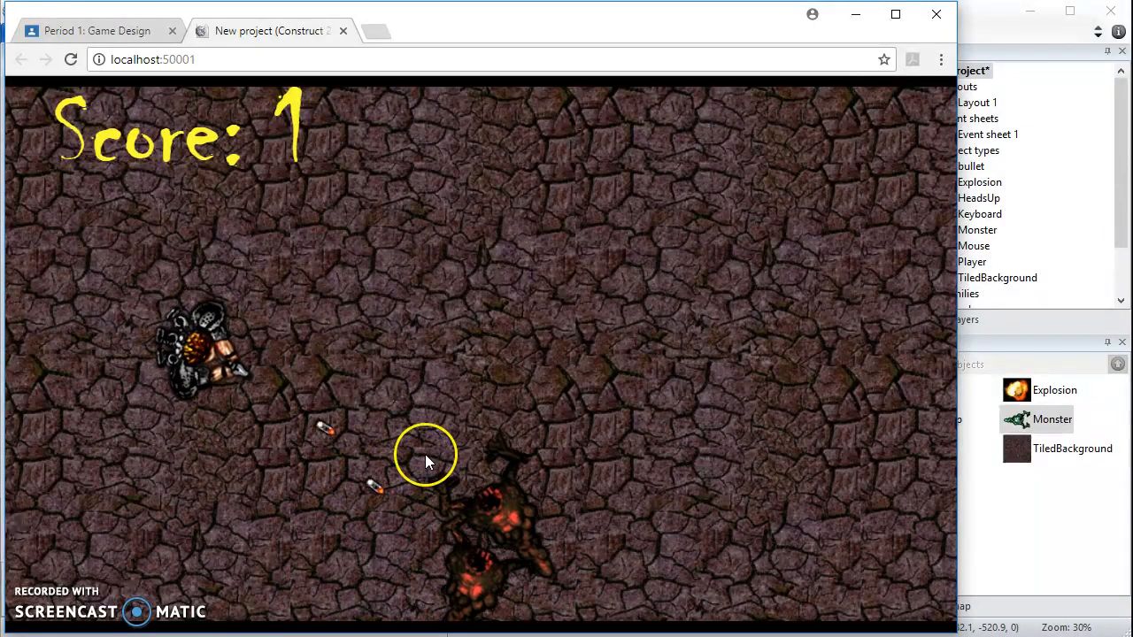
{"action": "left_click", "coordinate": [452, 452]}
{"action": "left_click", "coordinate": [454, 449]}
{"action": "left_click", "coordinate": [458, 439]}
{"action": "left_click", "coordinate": [461, 433]}
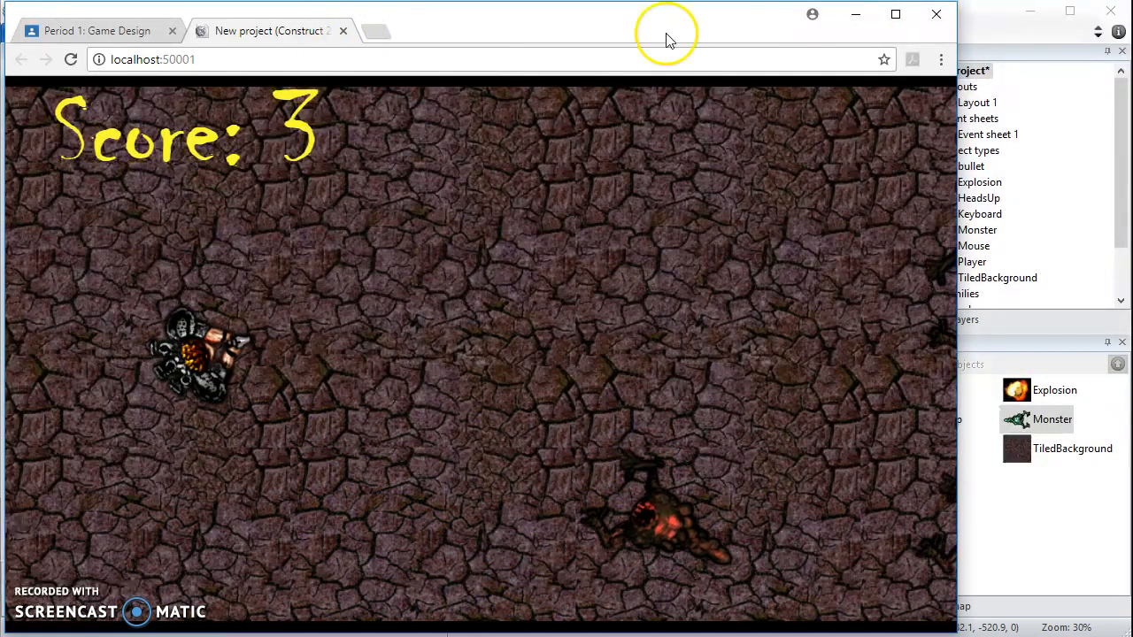
{"action": "left_click", "coordinate": [343, 31]}
{"action": "left_click", "coordinate": [992, 39]}
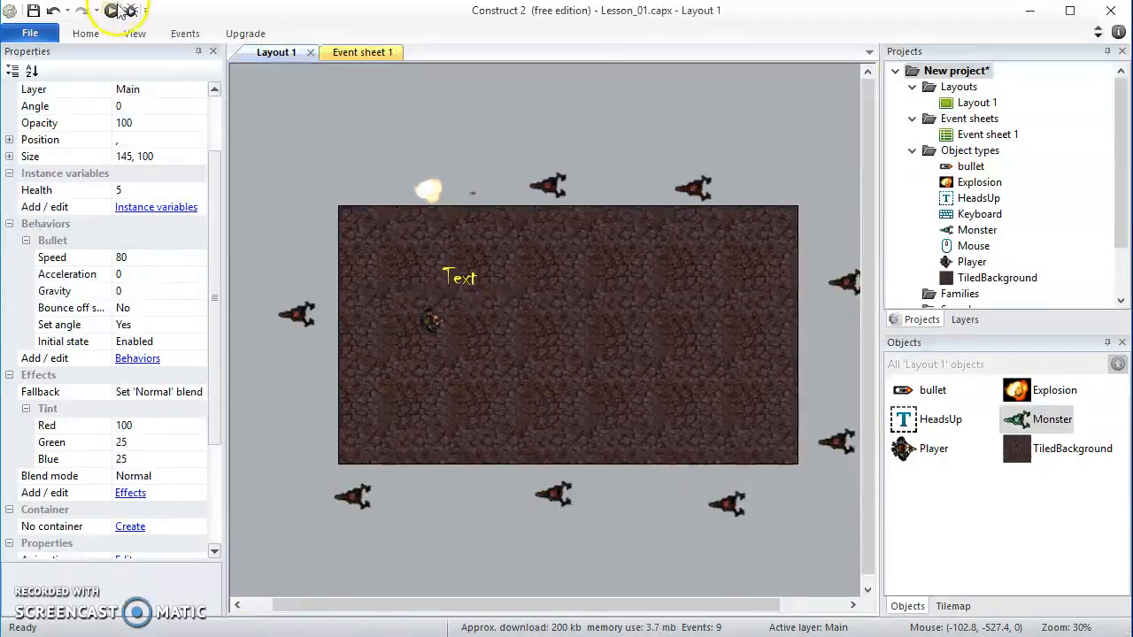
Run the game again and shoot monsters from several directions to check the tint flash and knockback on bullet hits
{"action": "left_click", "coordinate": [112, 10]}
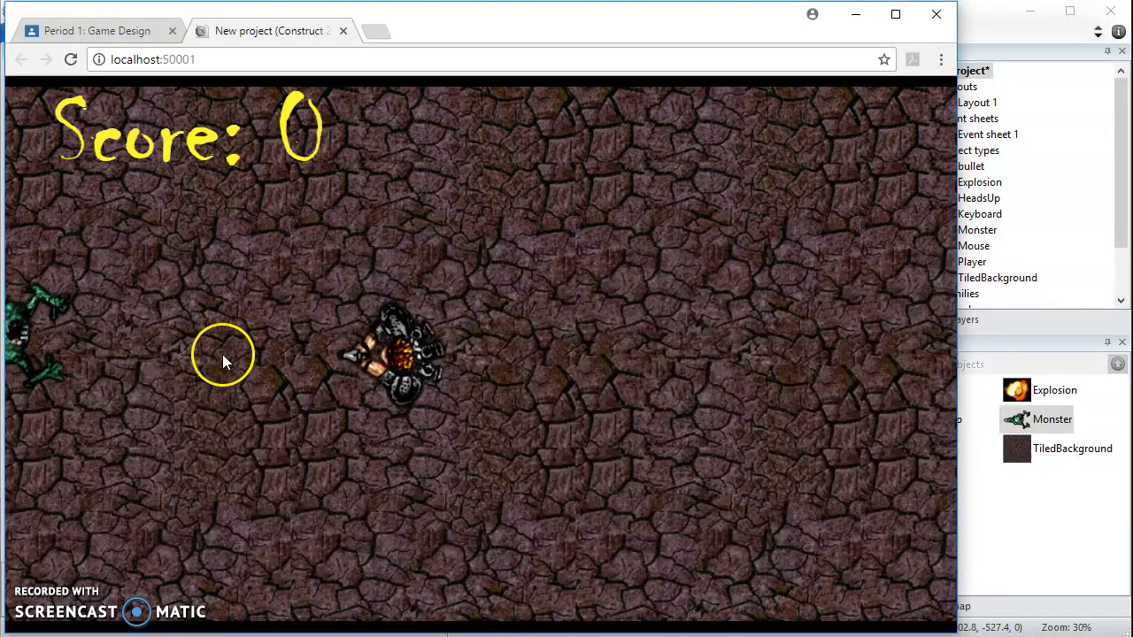
{"action": "left_click", "coordinate": [223, 347]}
{"action": "left_click", "coordinate": [223, 344]}
{"action": "left_click", "coordinate": [227, 357]}
{"action": "left_click", "coordinate": [227, 356]}
{"action": "left_click", "coordinate": [226, 355]}
{"action": "left_click", "coordinate": [203, 326]}
{"action": "left_click", "coordinate": [252, 517]}
{"action": "left_click", "coordinate": [257, 514]}
{"action": "key", "text": "Left"}
{"action": "left_click", "coordinate": [354, 413]}
{"action": "left_click", "coordinate": [358, 411]}
{"action": "left_click", "coordinate": [358, 410]}
{"action": "left_click", "coordinate": [358, 410]}
{"action": "left_click", "coordinate": [358, 408]}
{"action": "left_click", "coordinate": [358, 408]}
{"action": "left_click", "coordinate": [359, 408]}
{"action": "left_click", "coordinate": [367, 395]}
{"action": "left_click", "coordinate": [386, 343]}
{"action": "left_click", "coordinate": [407, 307]}
{"action": "left_click", "coordinate": [450, 276]}
{"action": "left_click", "coordinate": [536, 240]}
{"action": "left_click", "coordinate": [552, 253]}
Close the game preview and bring up Event sheet 1 in Construct 2
{"action": "left_click", "coordinate": [343, 31]}
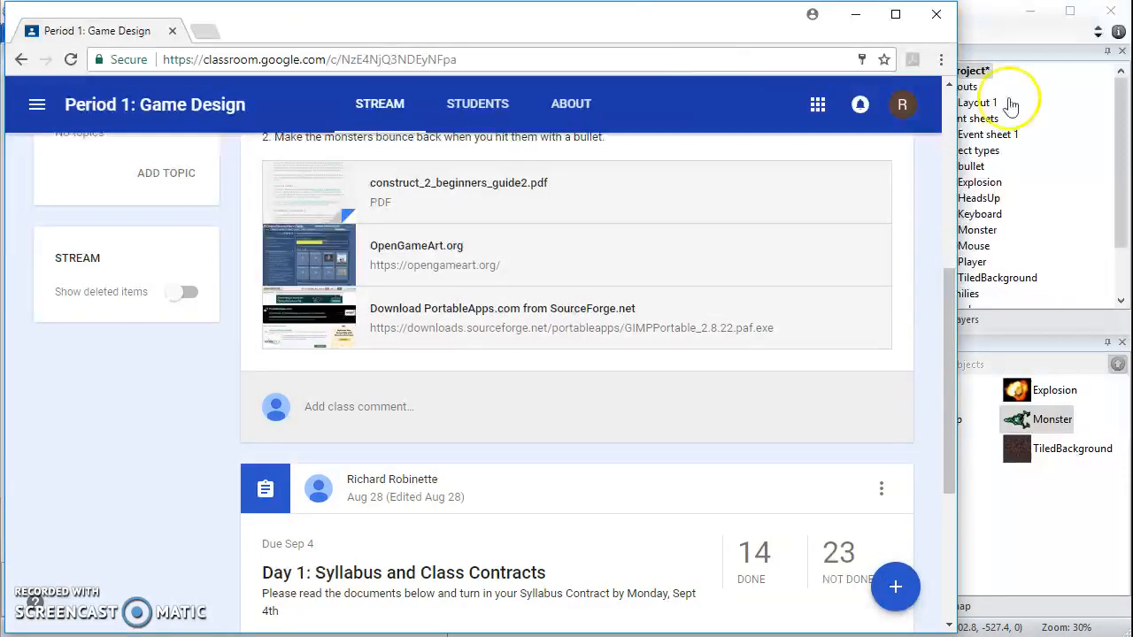
{"action": "left_click", "coordinate": [997, 28]}
{"action": "left_click", "coordinate": [363, 52]}
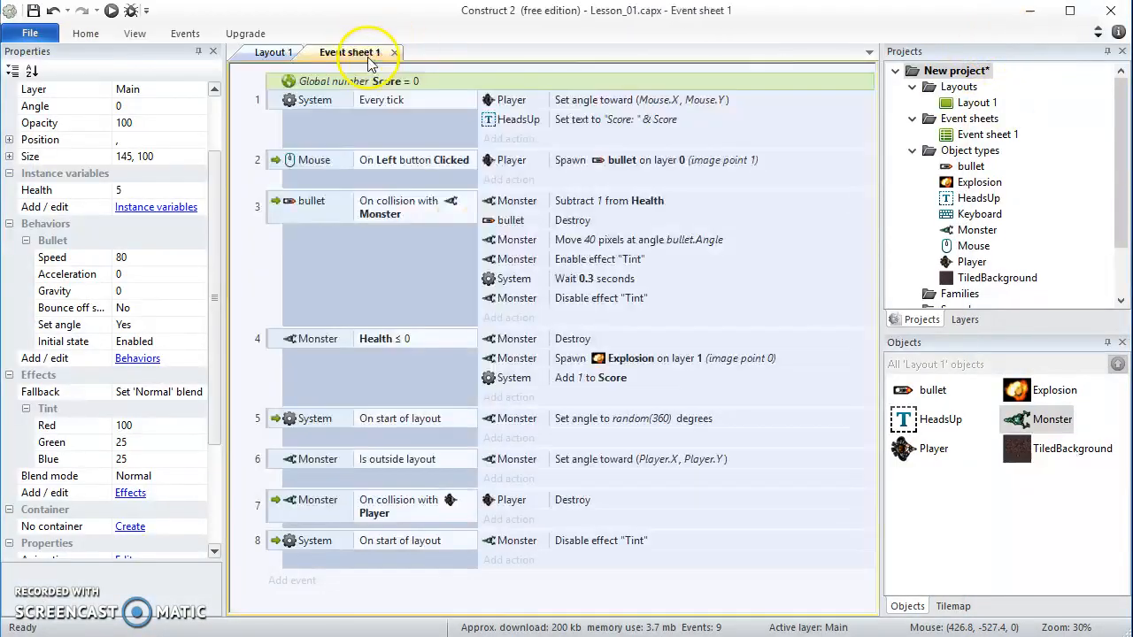
{"action": "left_click", "coordinate": [508, 318]}
{"action": "left_click", "coordinate": [916, 206]}
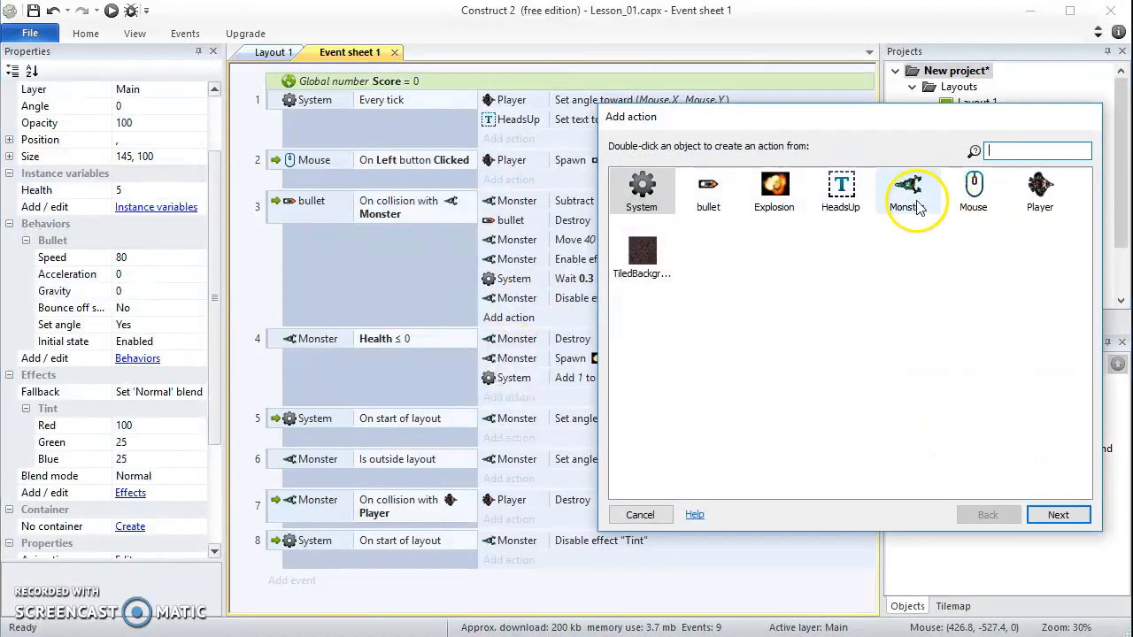
{"action": "left_click", "coordinate": [917, 199]}
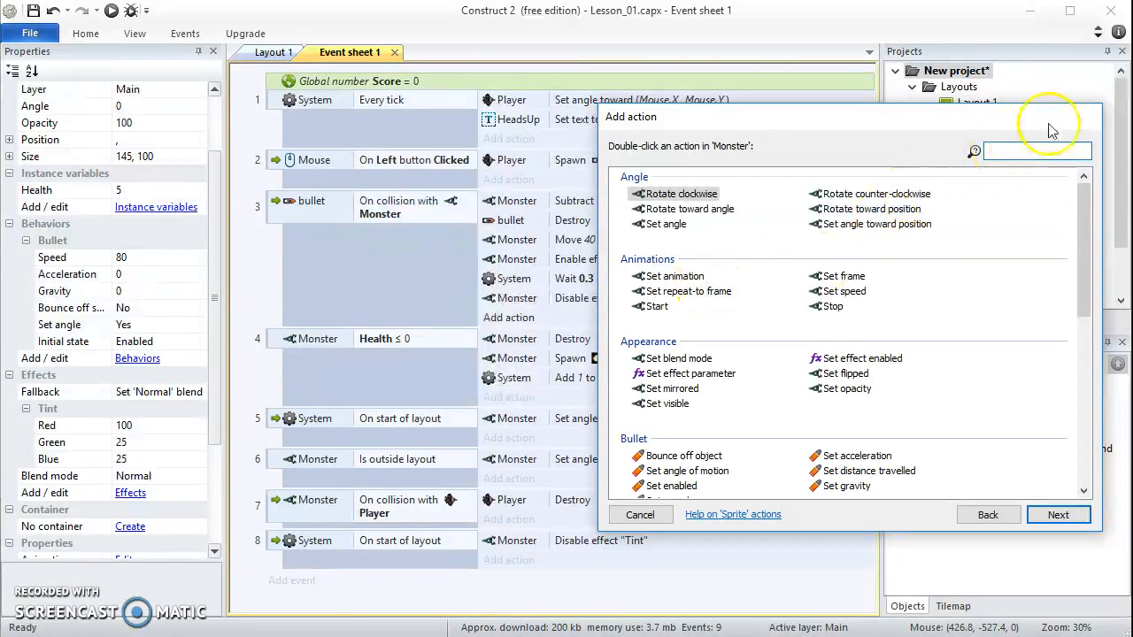
{"action": "left_click", "coordinate": [641, 516]}
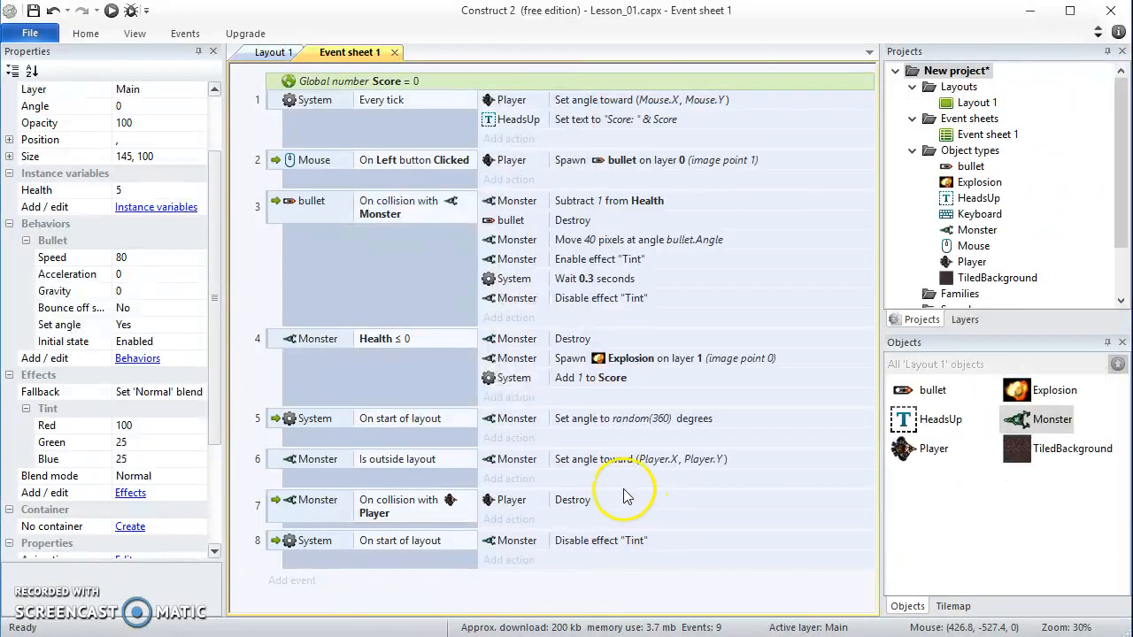
Add a Monster "Set angle toward position" action with X Player.X and Y Player.Y to the bullet–Monster collision event
{"action": "left_click", "coordinate": [522, 319]}
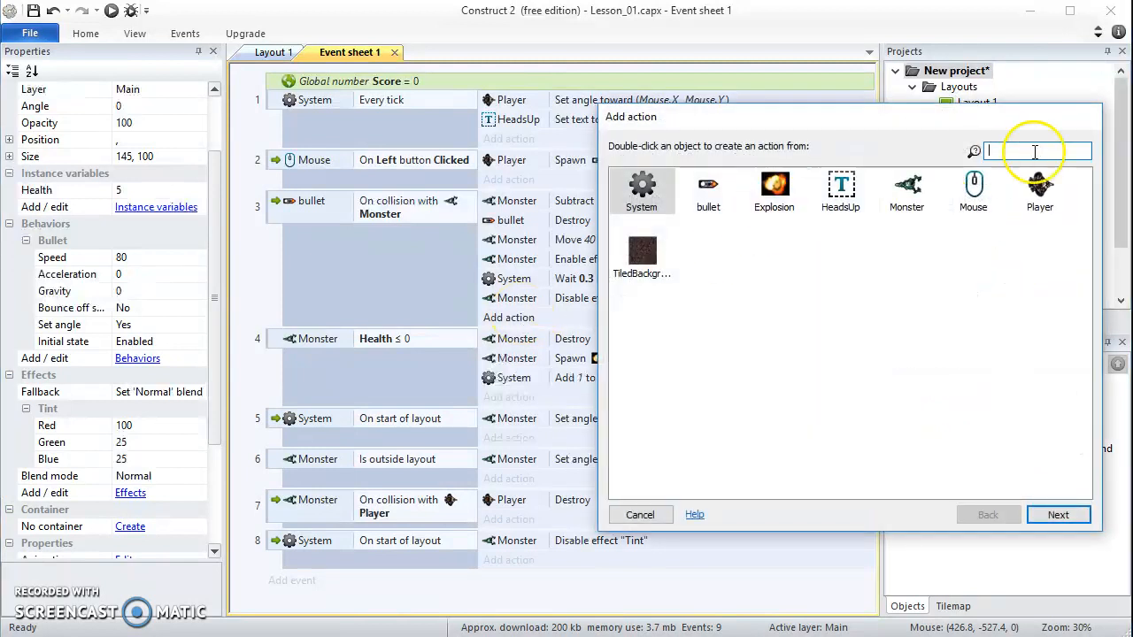
{"action": "double_click", "coordinate": [912, 193]}
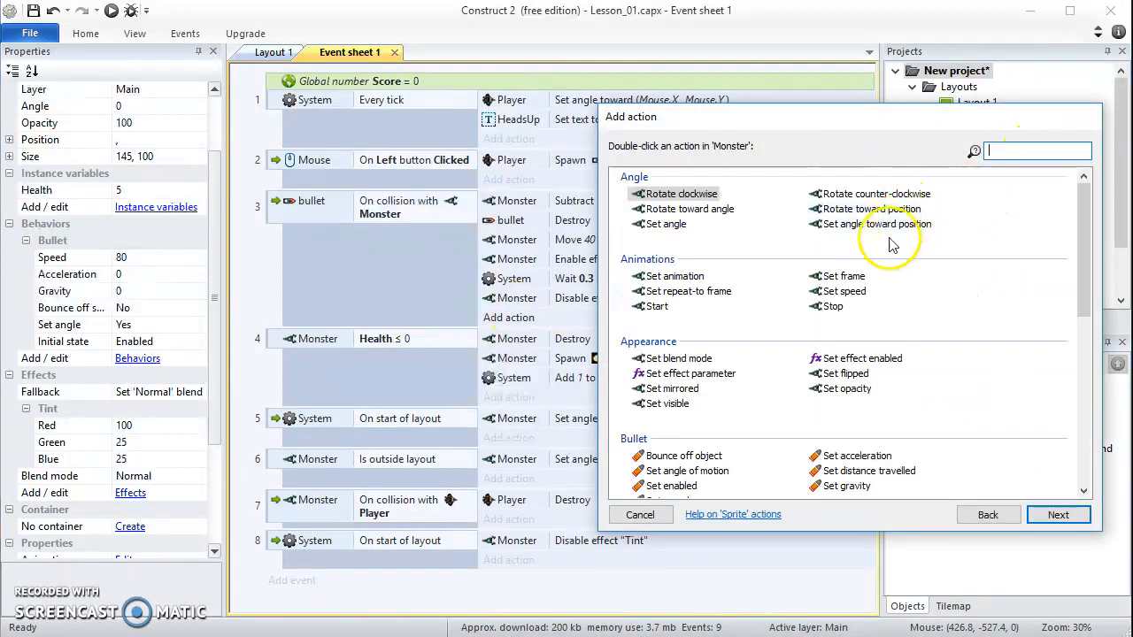
{"action": "double_click", "coordinate": [826, 232]}
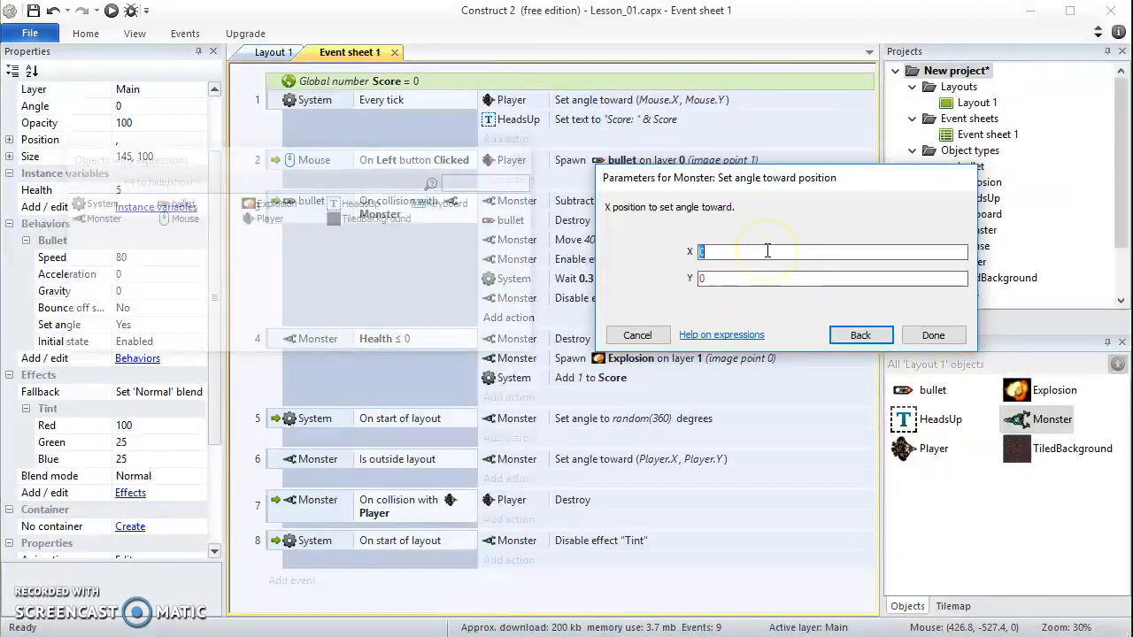
{"action": "type", "text": "Player.X"}
{"action": "key", "text": "Return"}
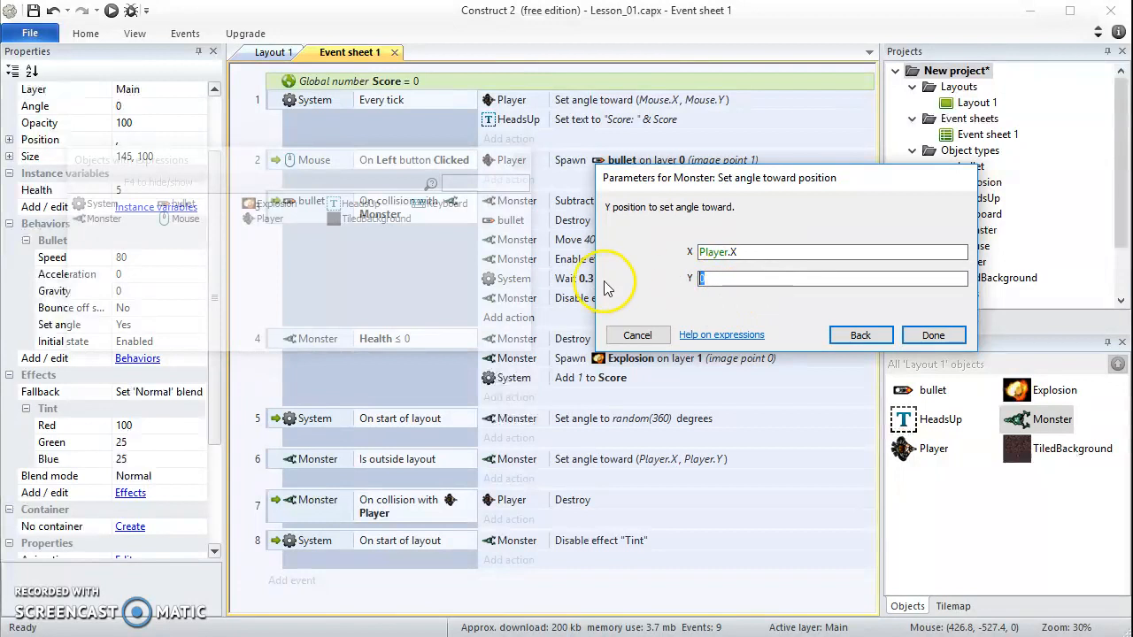
{"action": "type", "text": "Pla"}
{"action": "key", "text": "Return"}
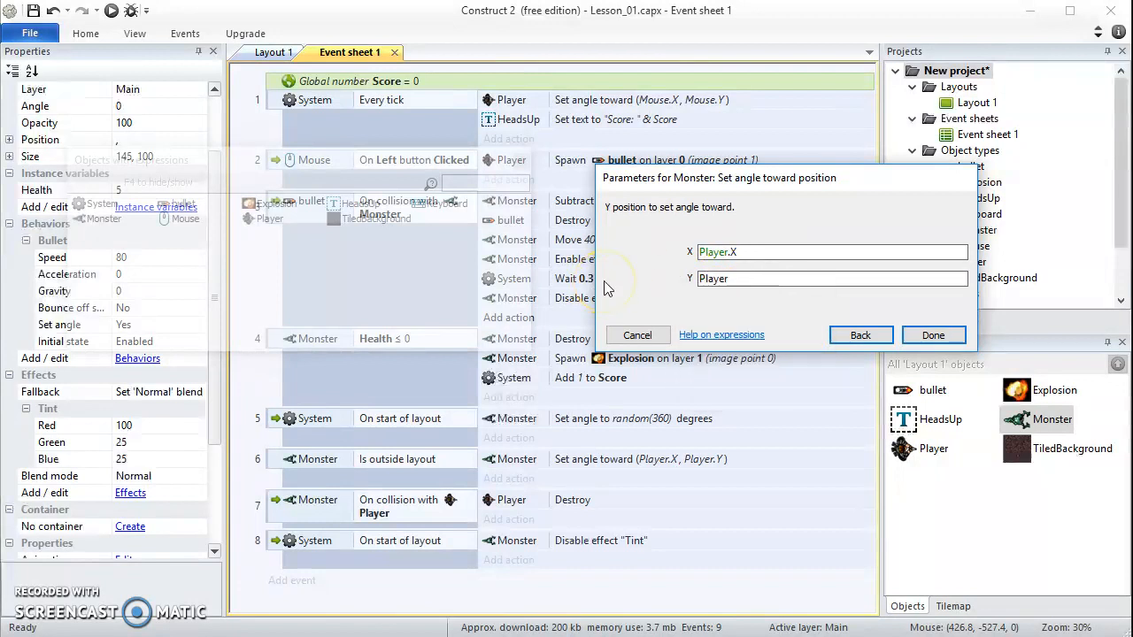
{"action": "type", "text": ".Y"}
{"action": "left_click", "coordinate": [933, 334]}
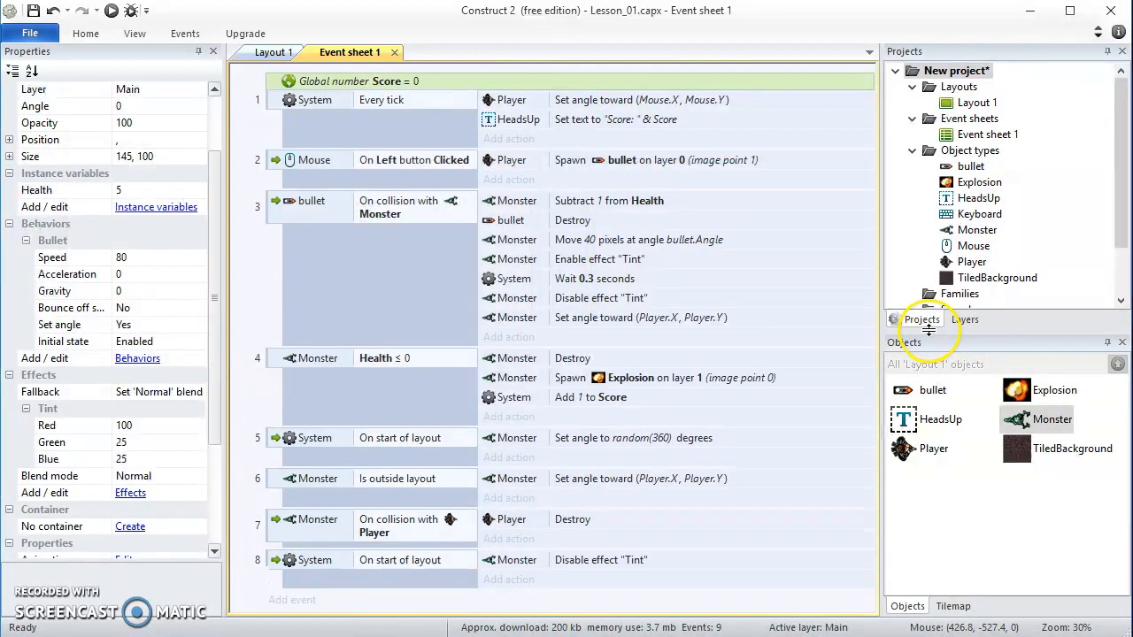
Run the game and shoot the nearest monster to check how it turns toward the player after being hit
{"action": "left_click", "coordinate": [112, 11]}
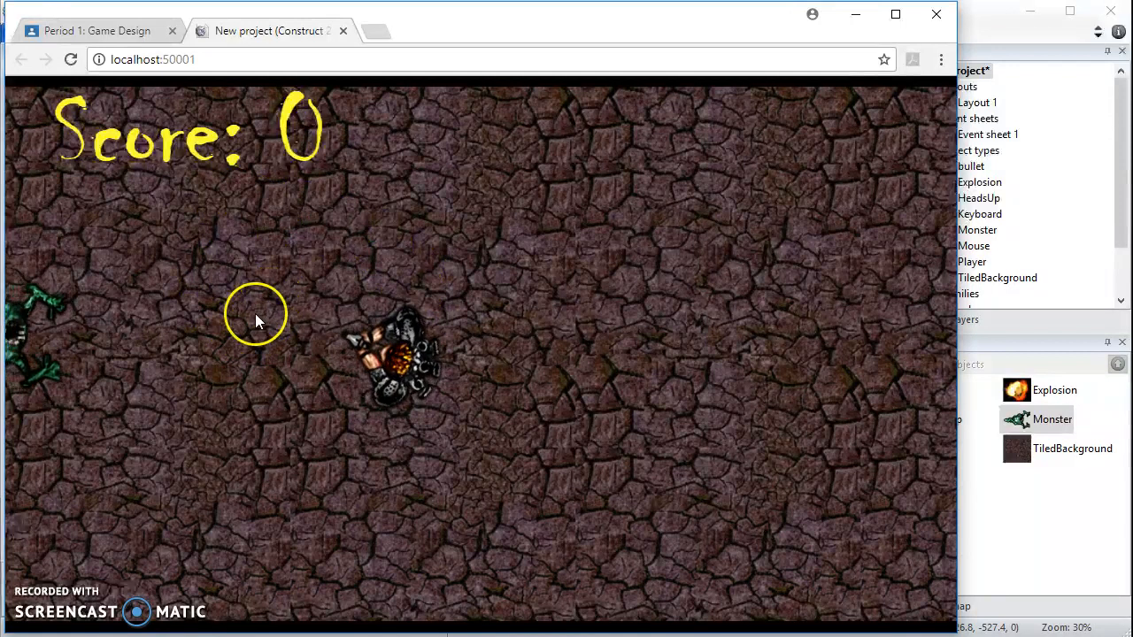
{"action": "left_click", "coordinate": [191, 350]}
{"action": "left_click", "coordinate": [216, 341]}
{"action": "left_click", "coordinate": [210, 343]}
{"action": "left_click", "coordinate": [209, 345]}
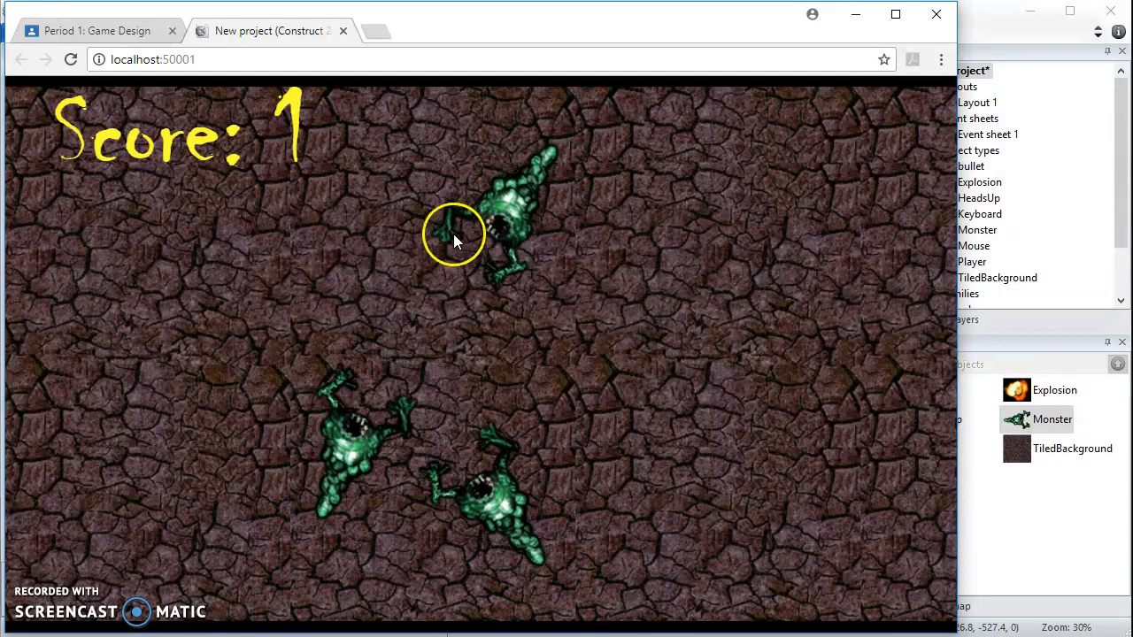
Restart the preview, move the player and shoot more monsters to check their reaction to hits, and return to Layout 1 in Construct 2
{"action": "left_click", "coordinate": [71, 61]}
{"action": "key", "text": "Left"}
{"action": "key", "text": "Up"}
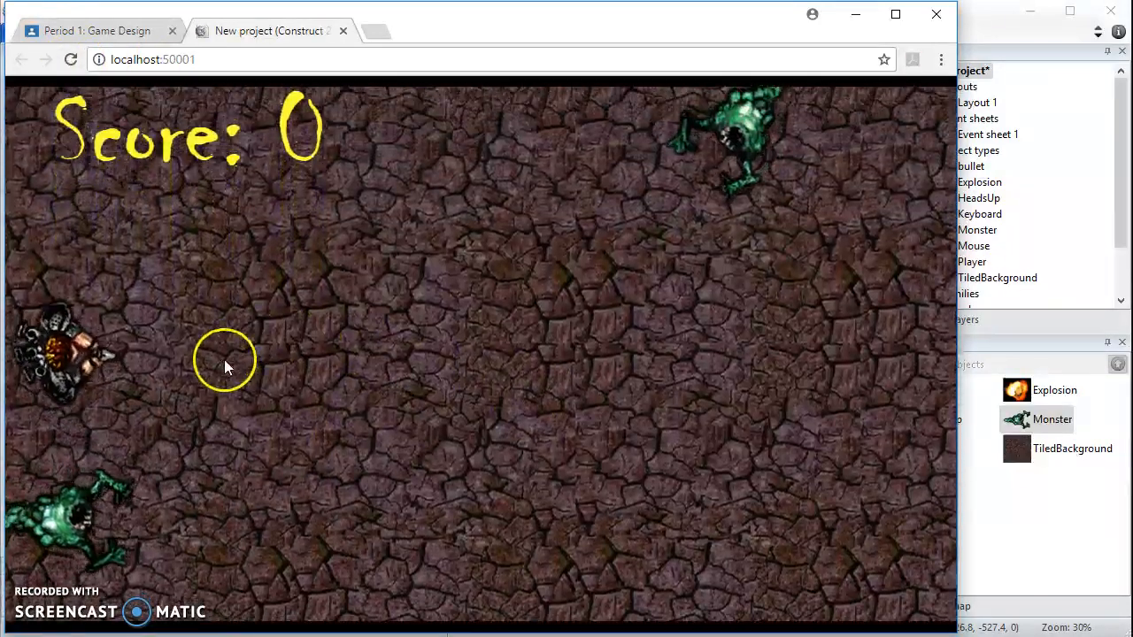
{"action": "left_click", "coordinate": [224, 535]}
{"action": "left_click", "coordinate": [226, 539]}
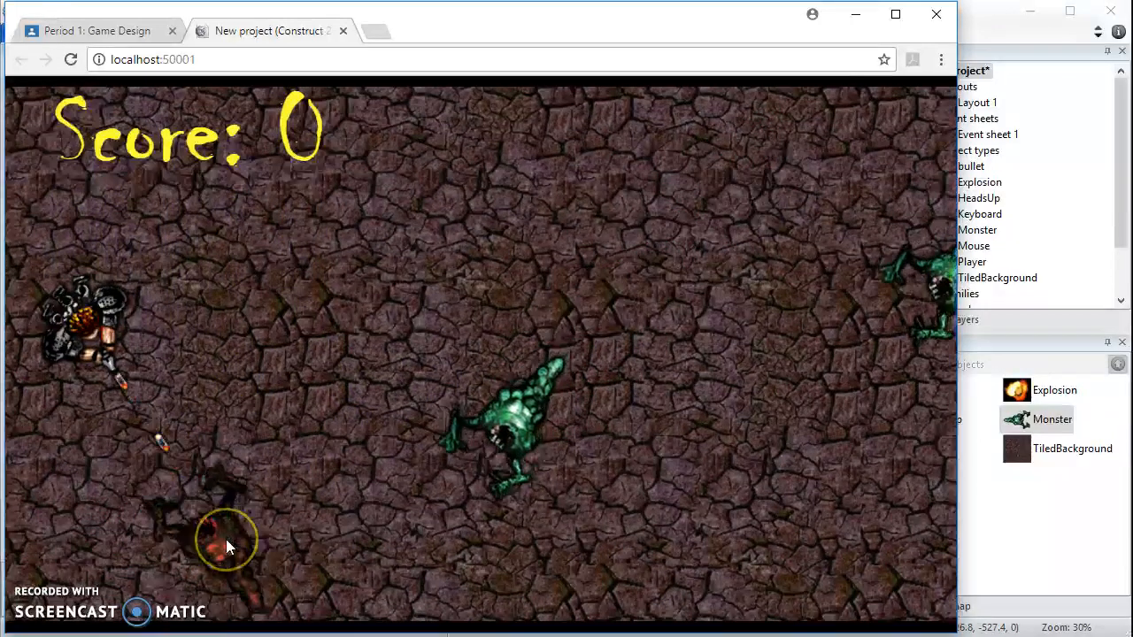
{"action": "left_click", "coordinate": [400, 489]}
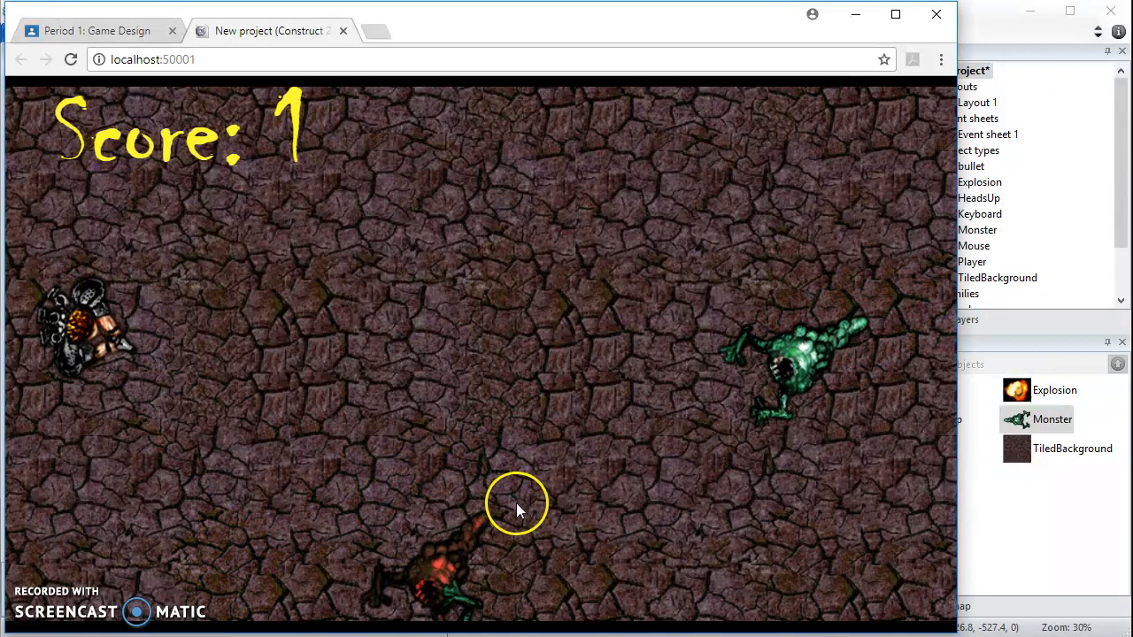
{"action": "left_click", "coordinate": [423, 542]}
{"action": "left_click", "coordinate": [417, 542]}
{"action": "left_click", "coordinate": [417, 545]}
{"action": "left_click", "coordinate": [414, 546]}
{"action": "left_click", "coordinate": [321, 584]}
{"action": "left_click", "coordinate": [329, 583]}
{"action": "left_click", "coordinate": [357, 574]}
{"action": "left_click", "coordinate": [364, 574]}
{"action": "left_click", "coordinate": [374, 580]}
{"action": "left_click", "coordinate": [375, 580]}
{"action": "left_click", "coordinate": [376, 578]}
{"action": "left_click", "coordinate": [387, 576]}
{"action": "left_click", "coordinate": [392, 576]}
{"action": "left_click", "coordinate": [392, 575]}
{"action": "left_click", "coordinate": [393, 583]}
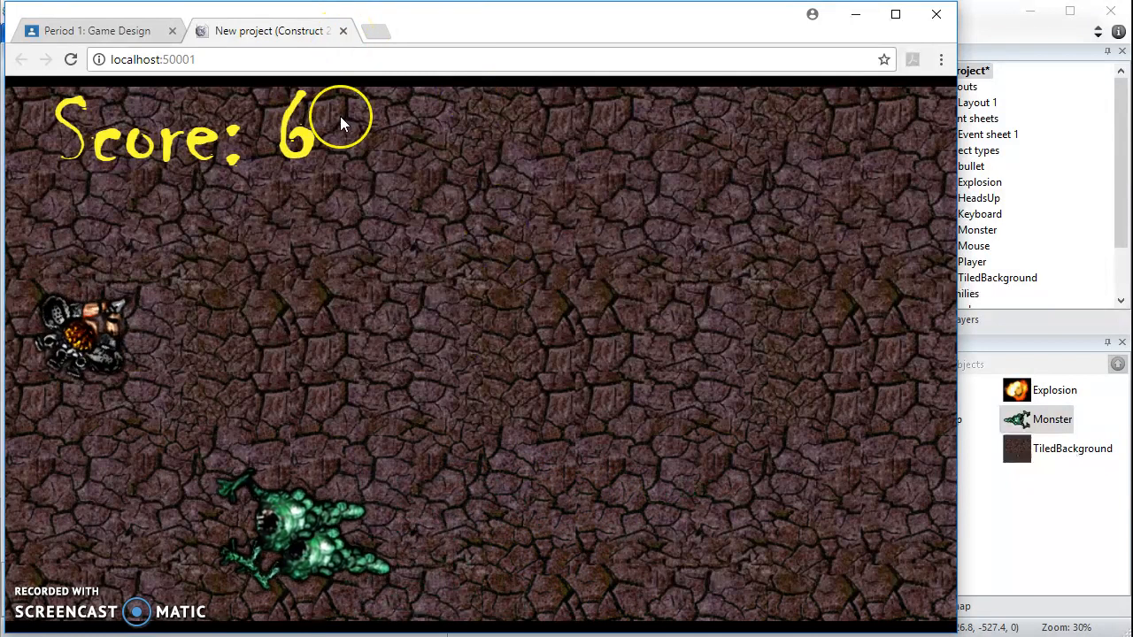
{"action": "key", "text": "alt+Tab"}
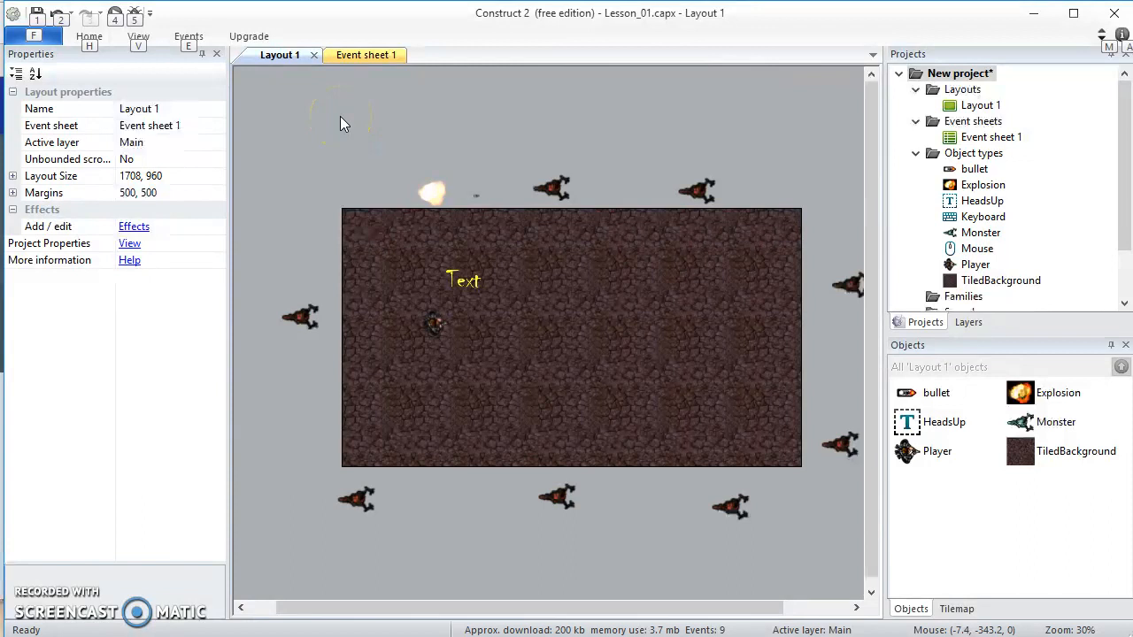
{"action": "left_click", "coordinate": [446, 40]}
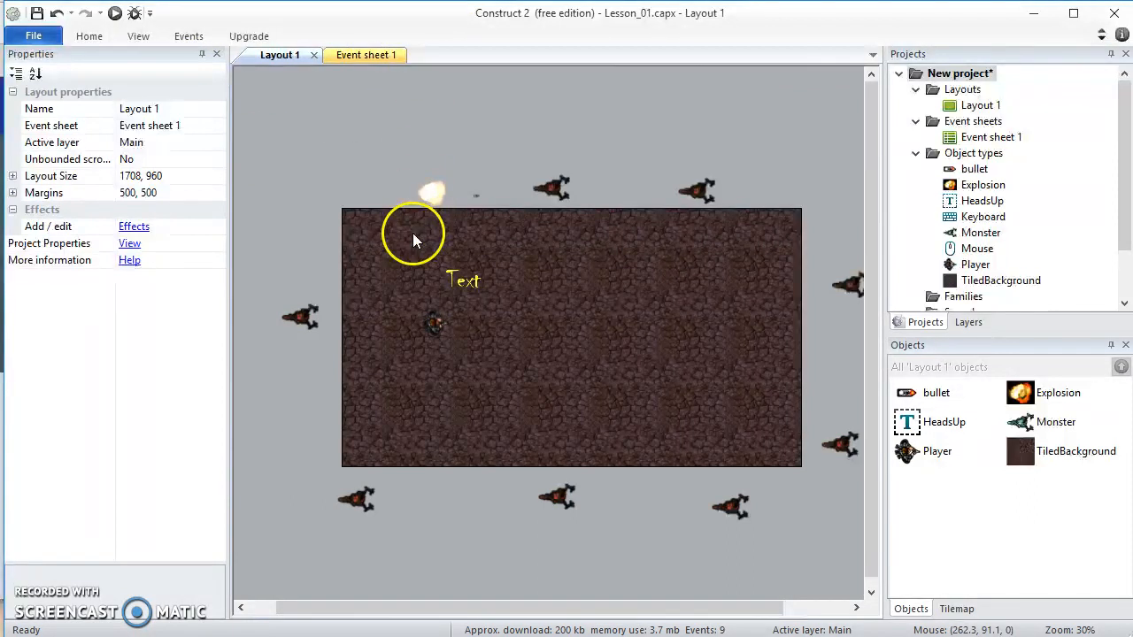